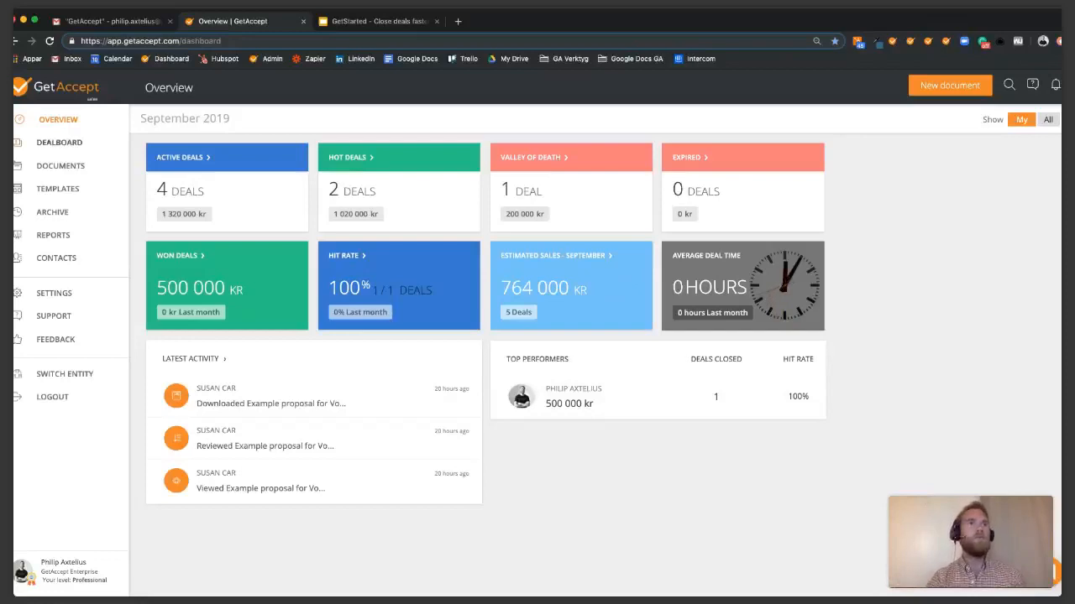
# Review the four active deals' progress on the Dealboard and open the Volvo proposal's analytics.
pyautogui.click(58, 143)
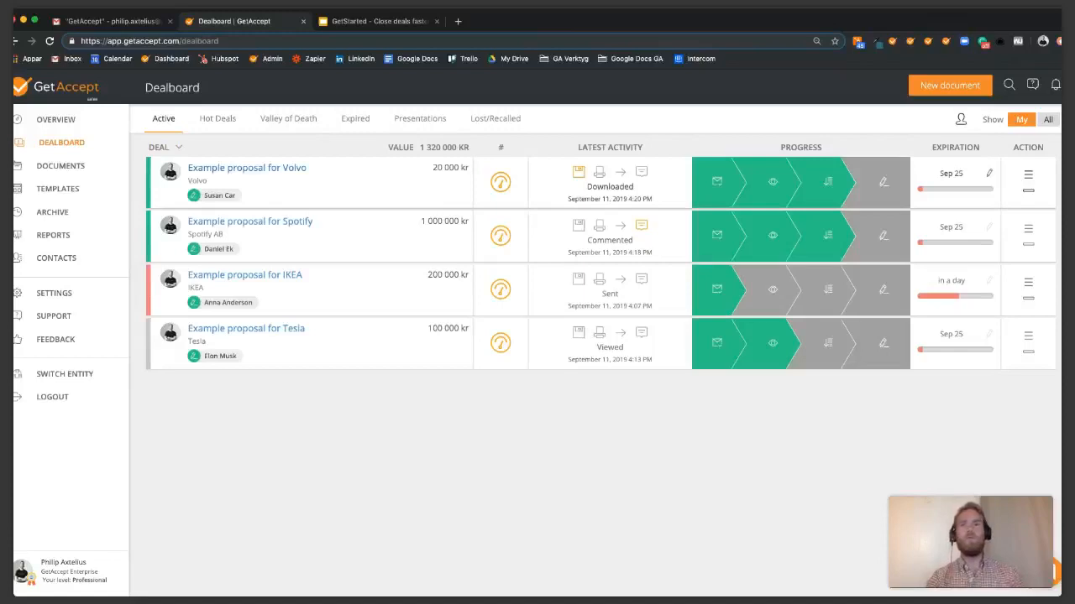
pyautogui.moveTo(716, 182)
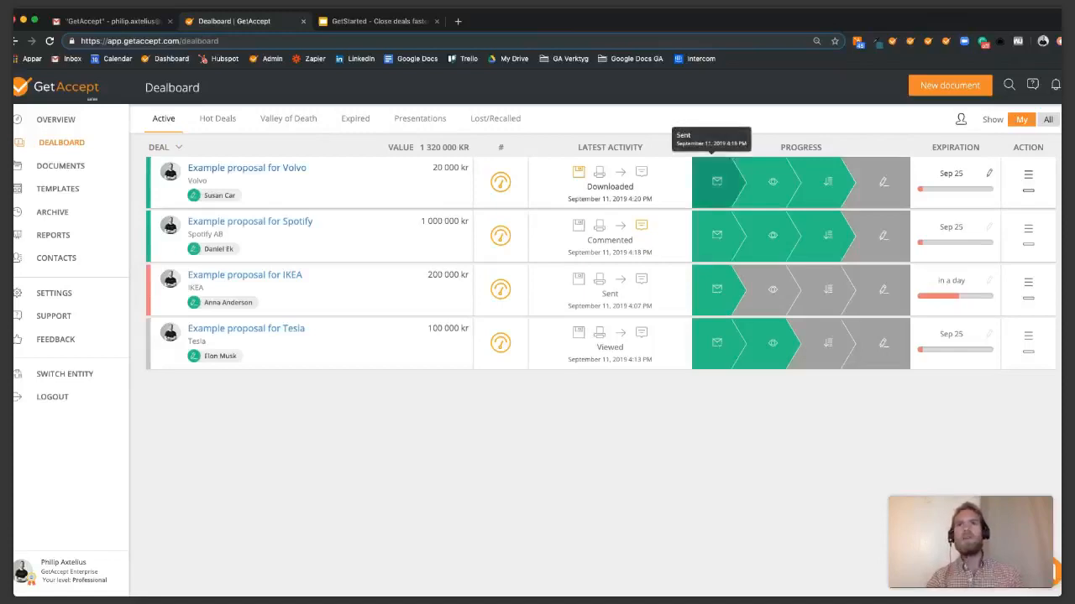
pyautogui.moveTo(760, 181)
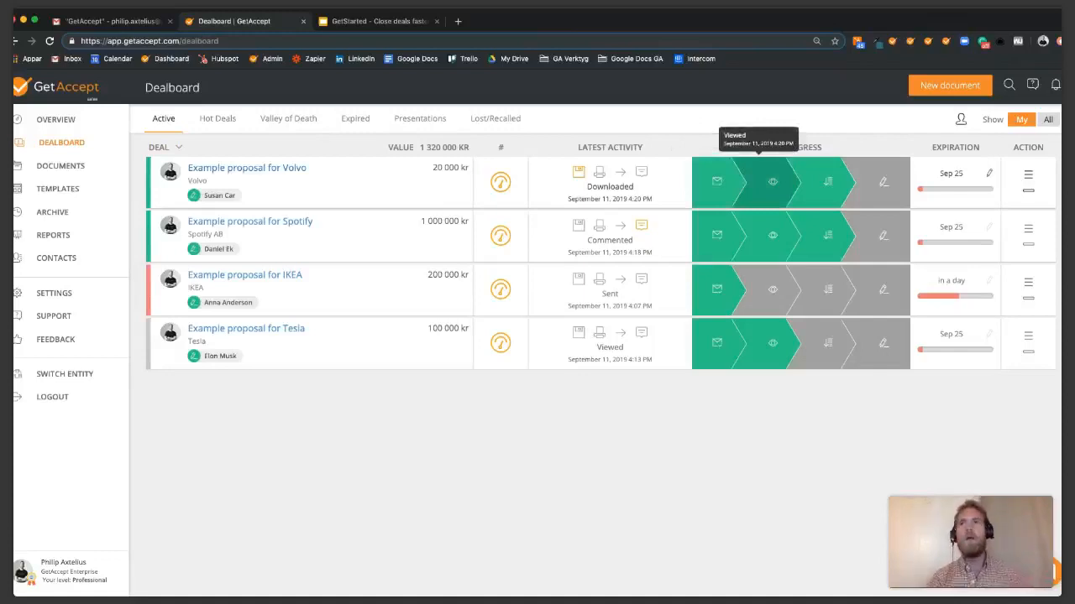
pyautogui.moveTo(827, 182)
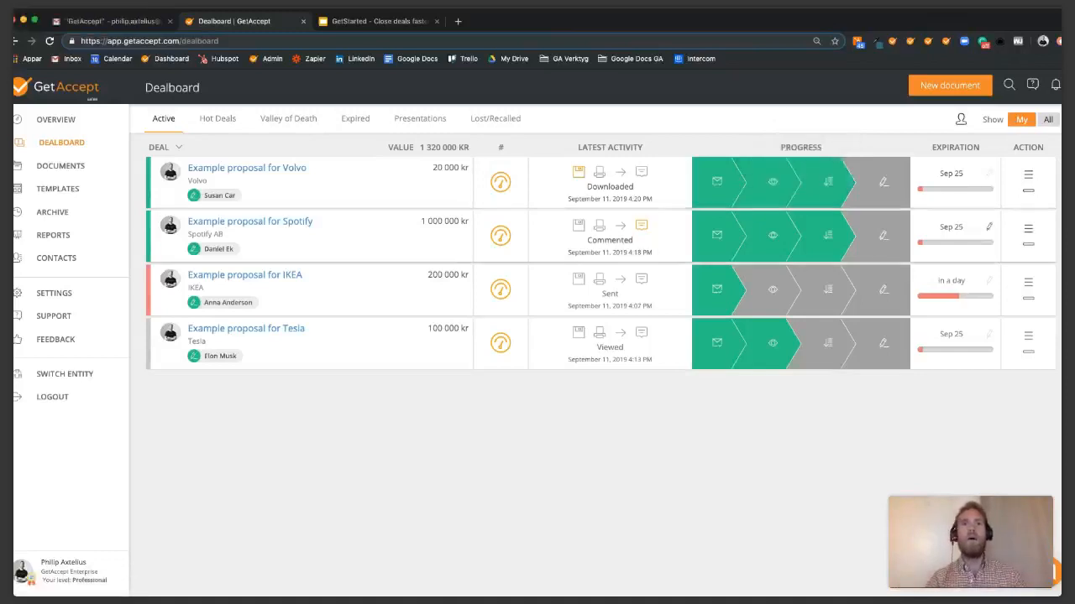
pyautogui.moveTo(578, 172)
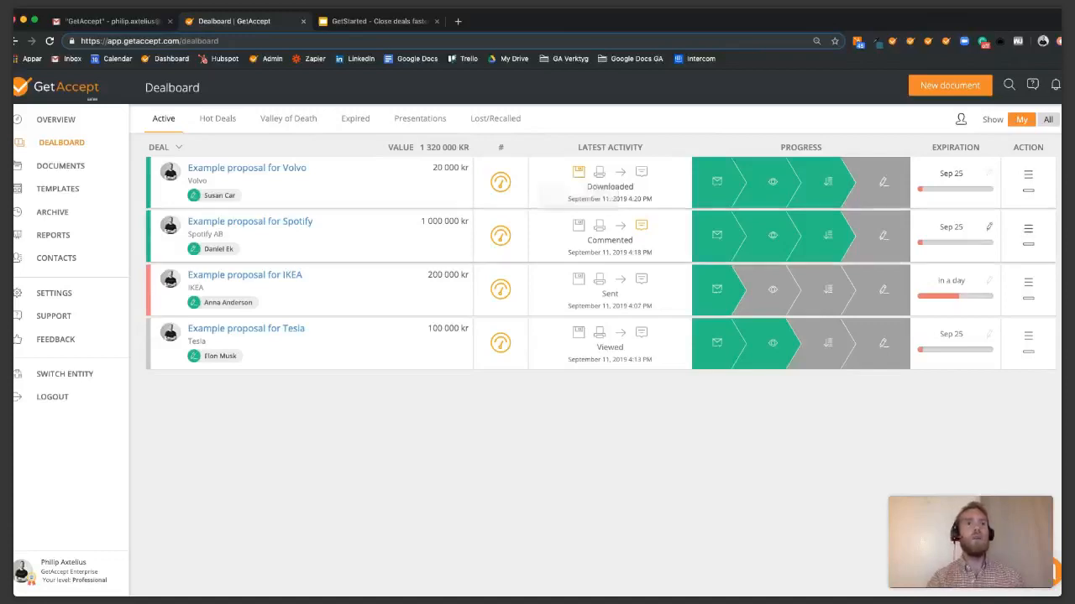
pyautogui.moveTo(210, 195)
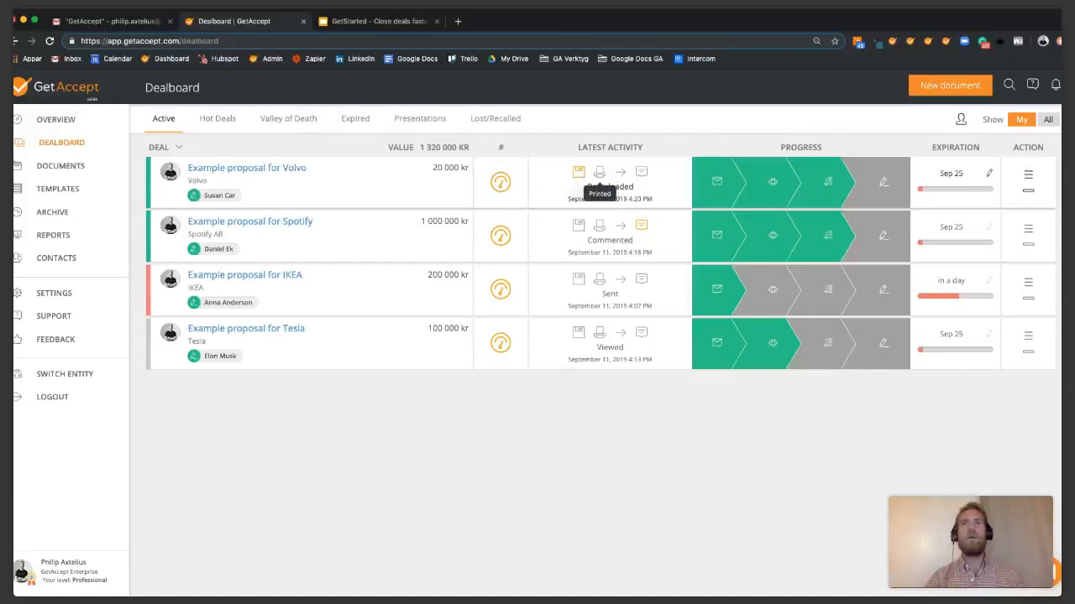
pyautogui.moveTo(641, 172)
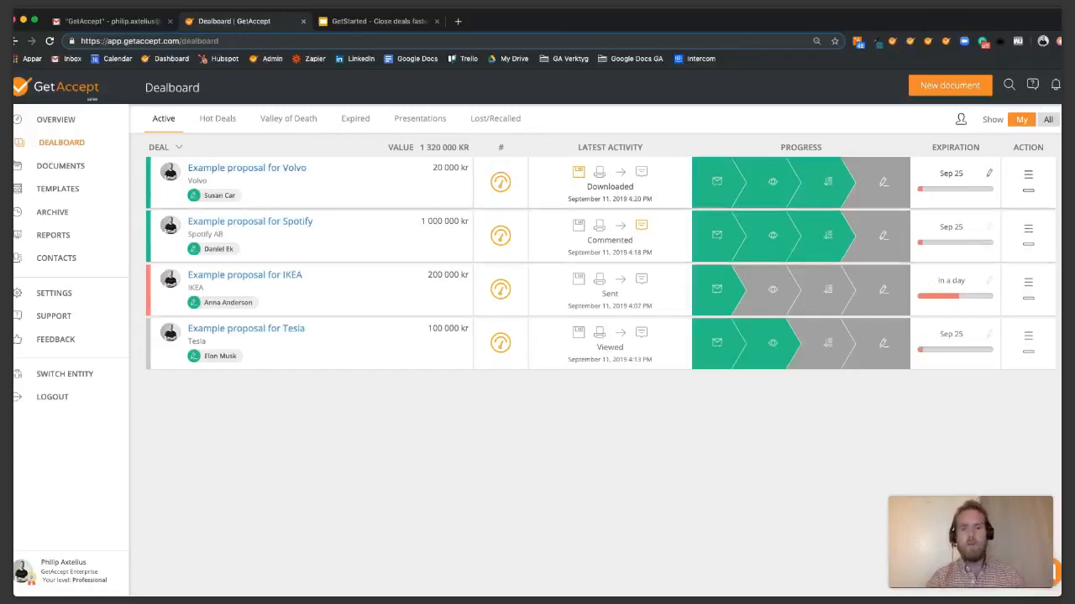
pyautogui.click(247, 168)
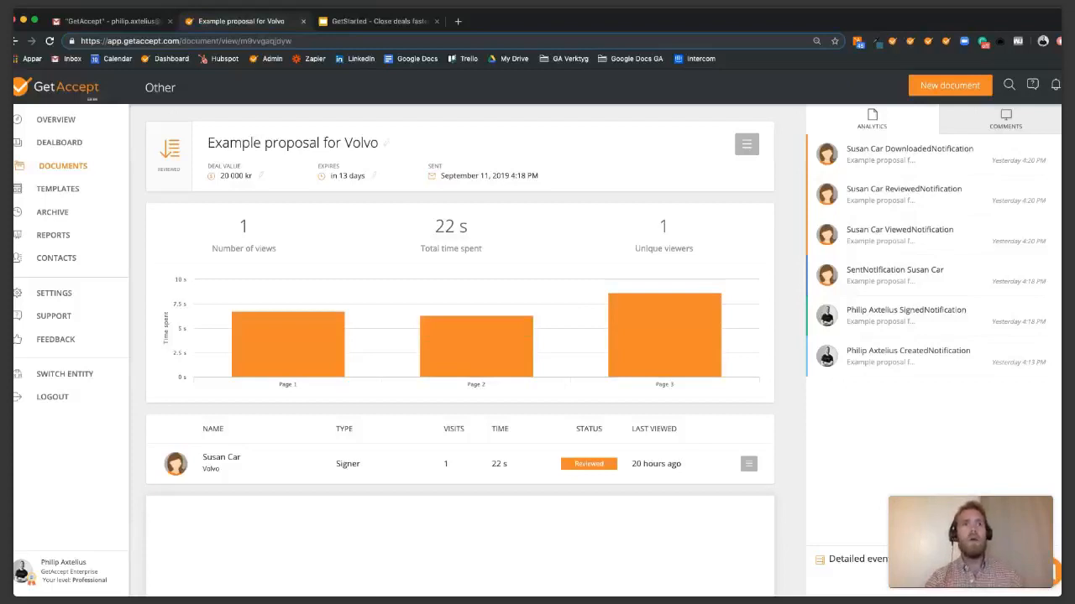
# Check the Volvo proposal's per-page viewing times and show its deal actions menu.
pyautogui.moveTo(288, 345)
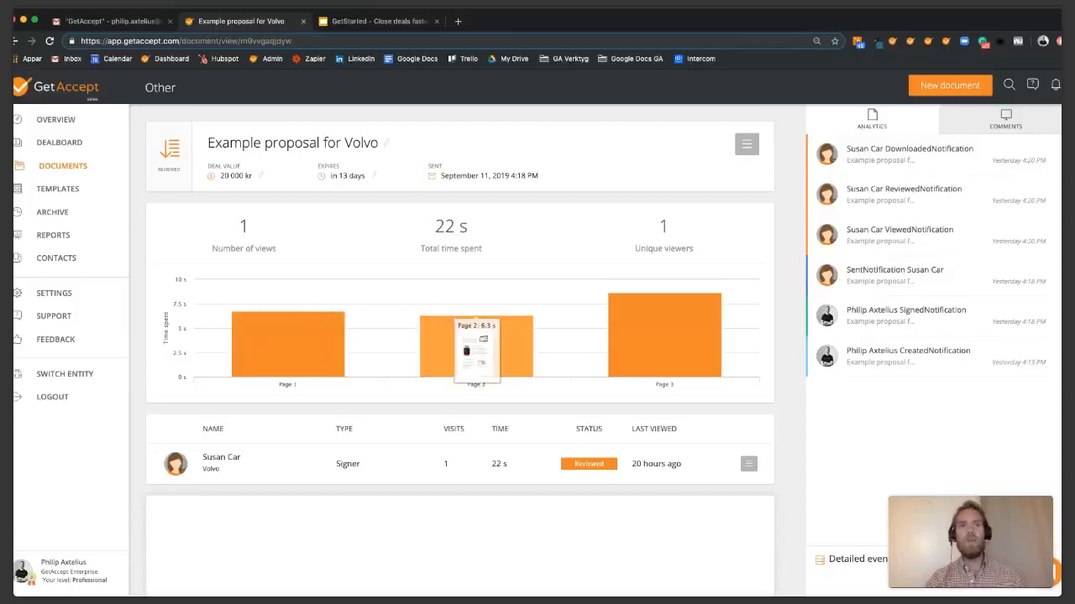
pyautogui.moveTo(664, 336)
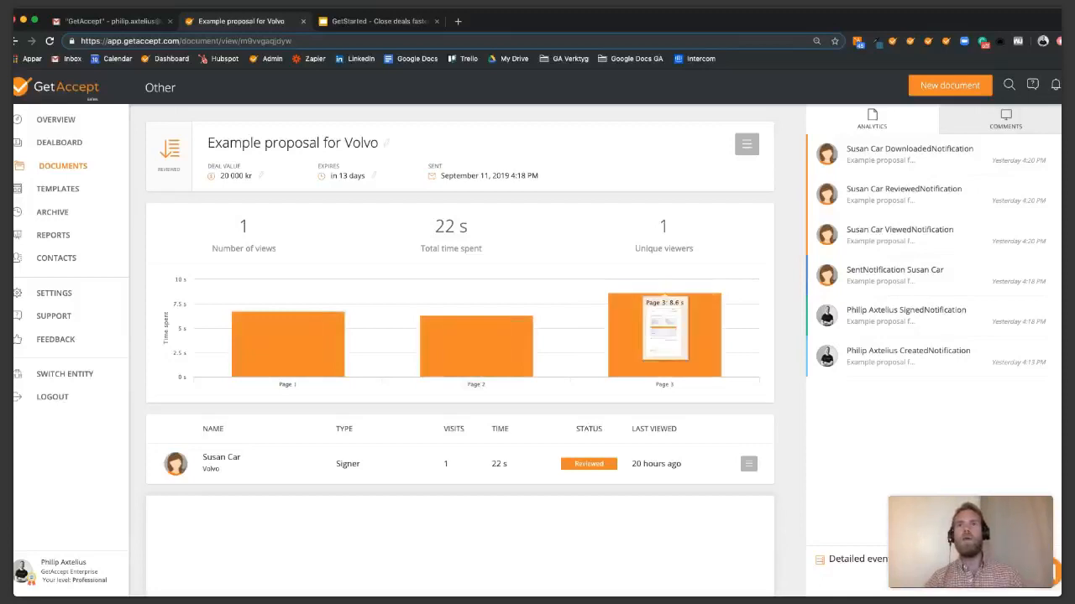
pyautogui.click(747, 144)
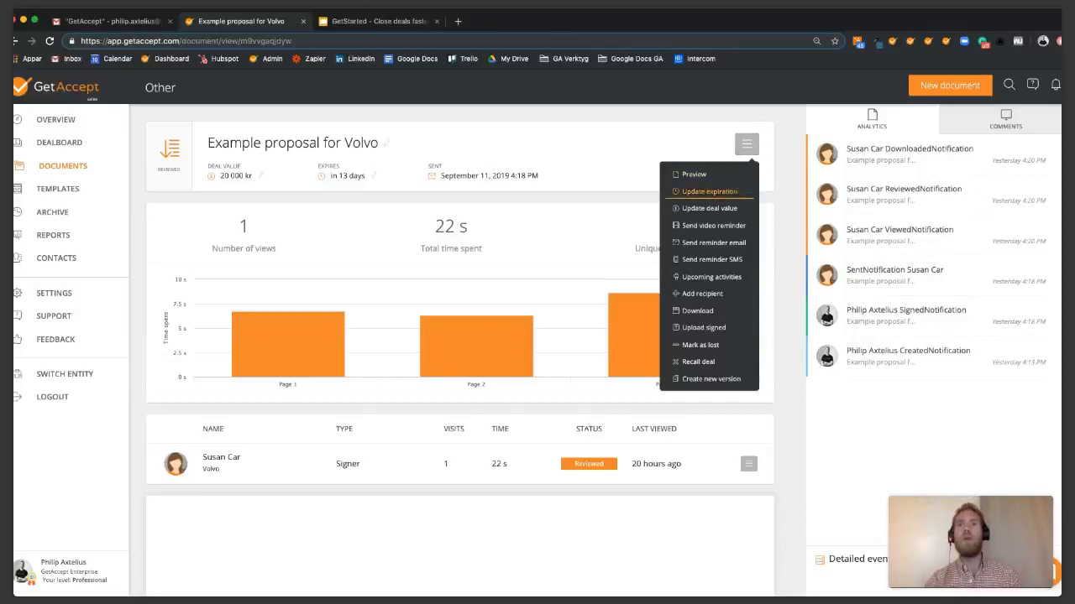
pyautogui.click(710, 191)
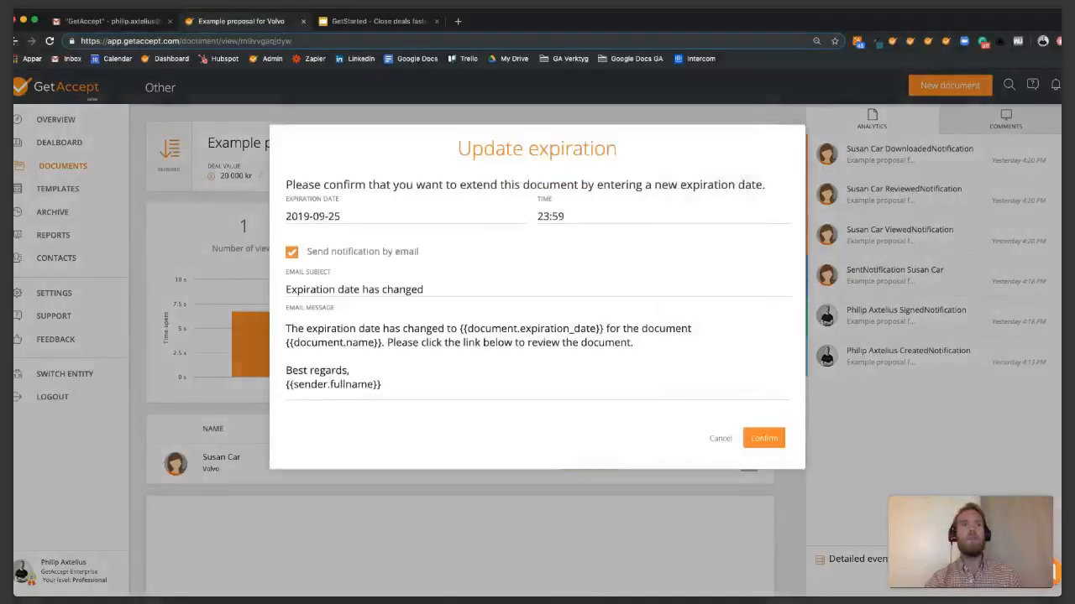
pyautogui.click(521, 216)
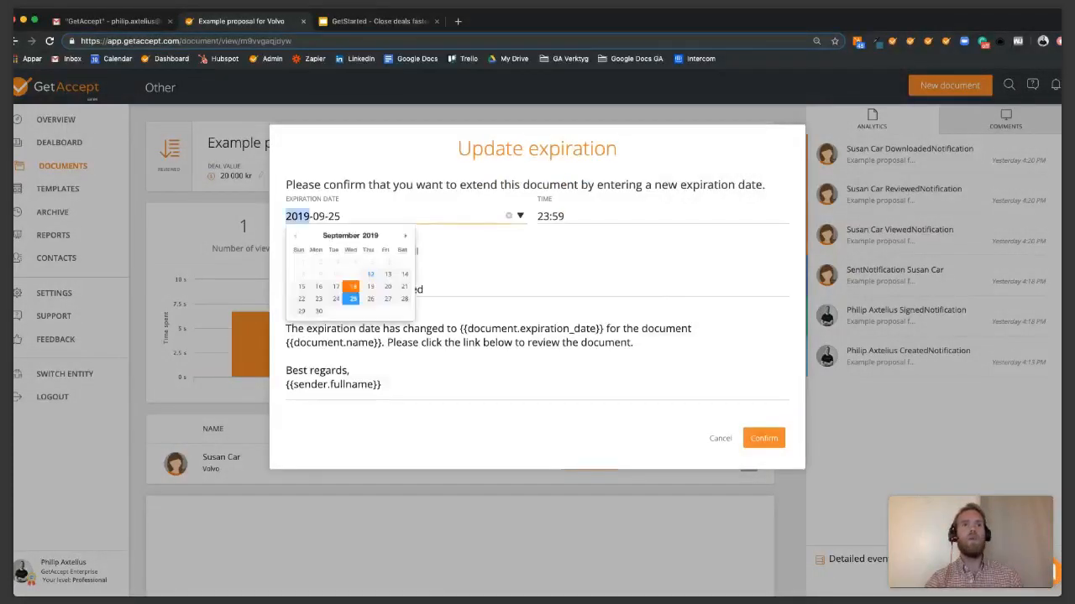
pyautogui.click(503, 256)
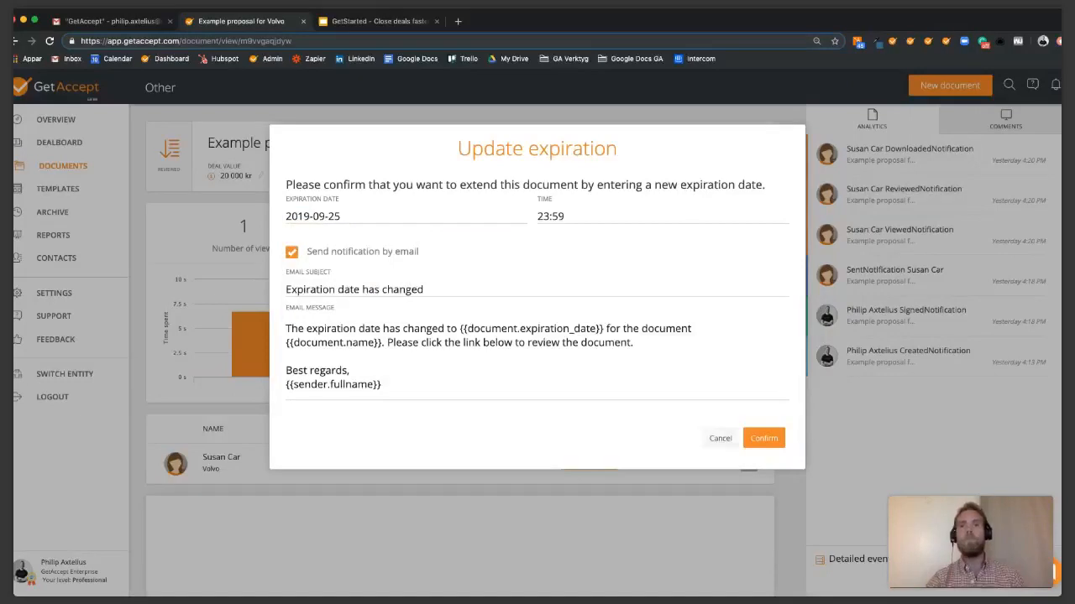
pyautogui.click(720, 438)
pyautogui.click(746, 145)
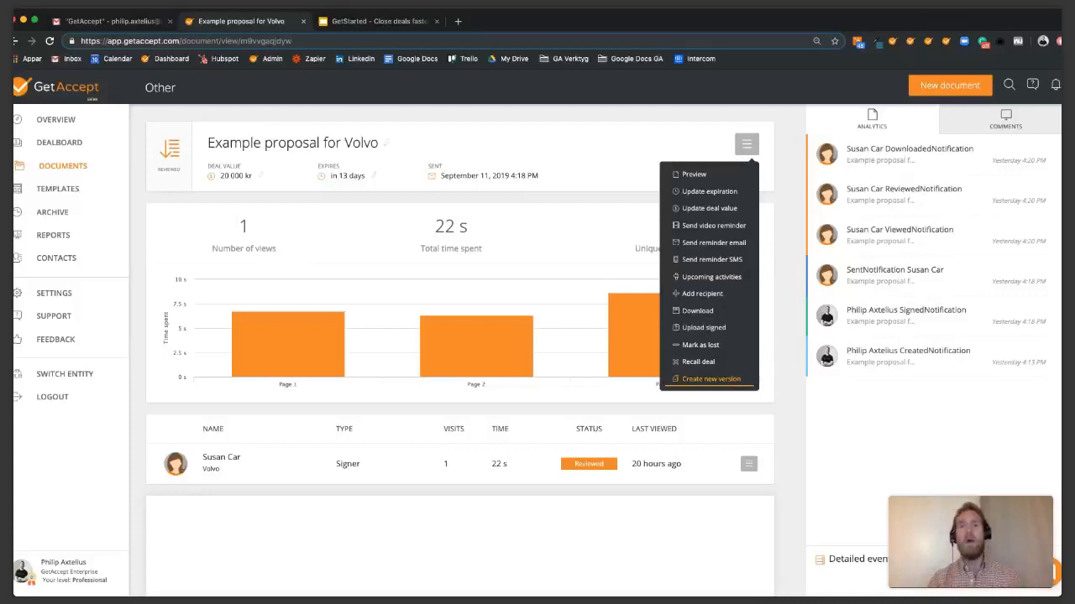
# Begin a new version of the Volvo proposal without document content, then cancel it.
pyautogui.click(711, 378)
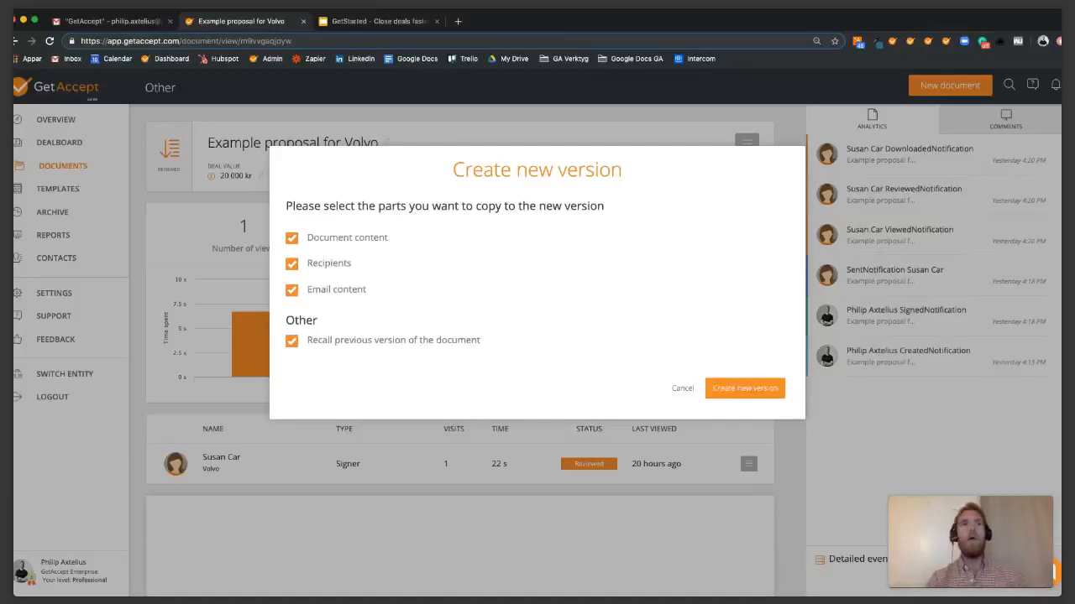
pyautogui.click(292, 239)
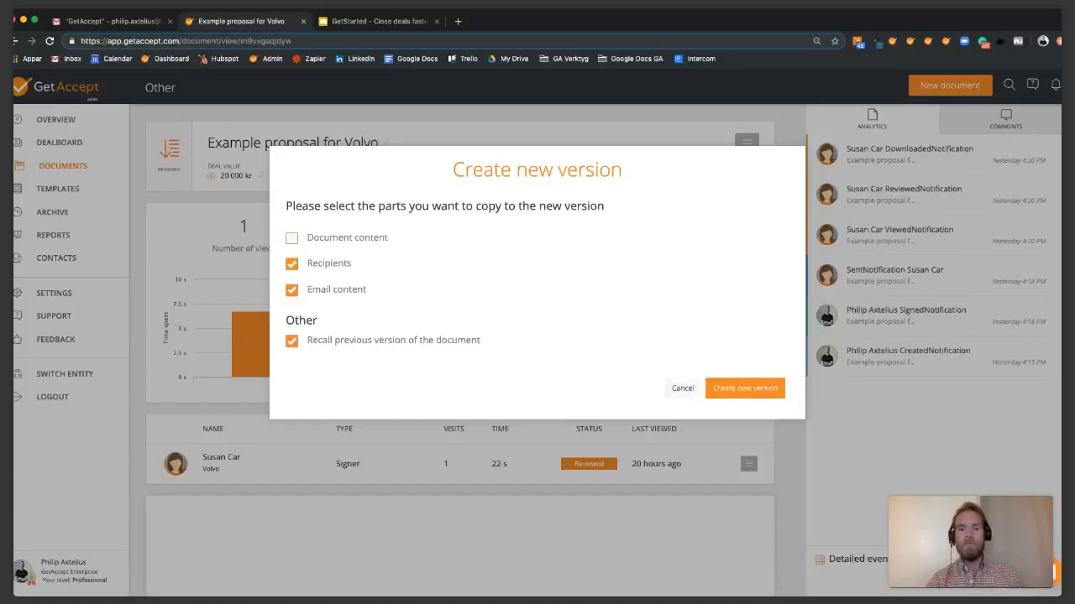
pyautogui.click(681, 388)
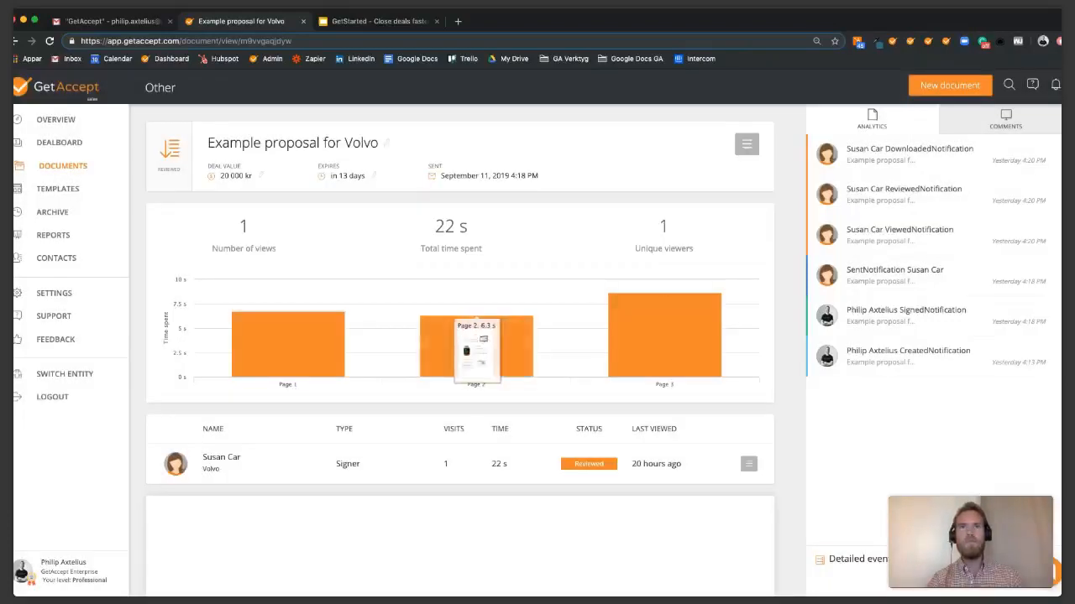
# Go back to the Overview dashboard showing 4 active deals worth 1 320 000 kr.
pyautogui.click(56, 119)
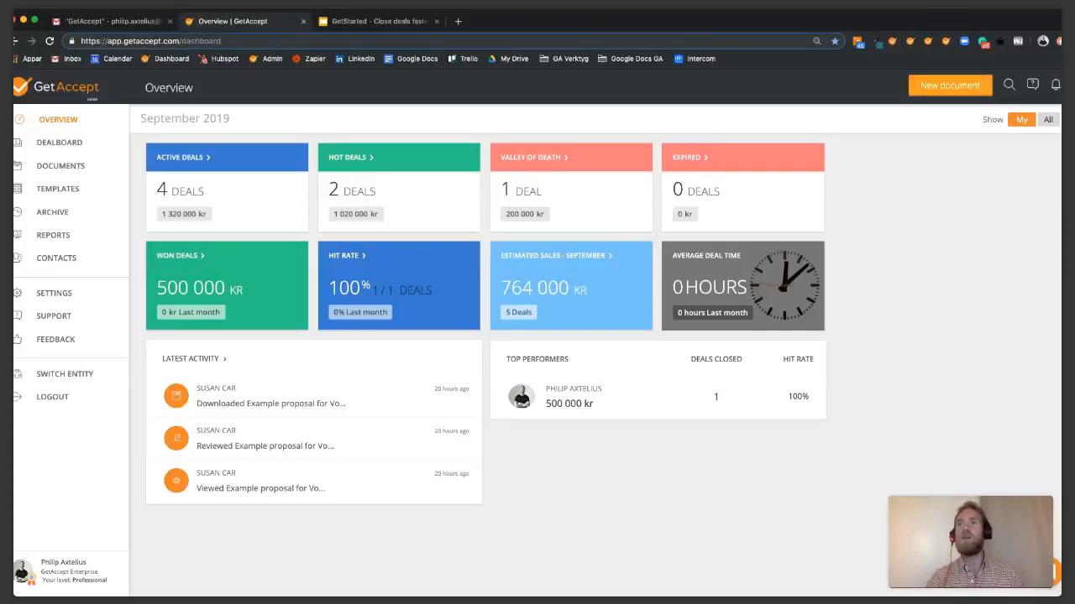
# Start a new document to see the Sales, Presentation, HR and Other types.
pyautogui.click(950, 85)
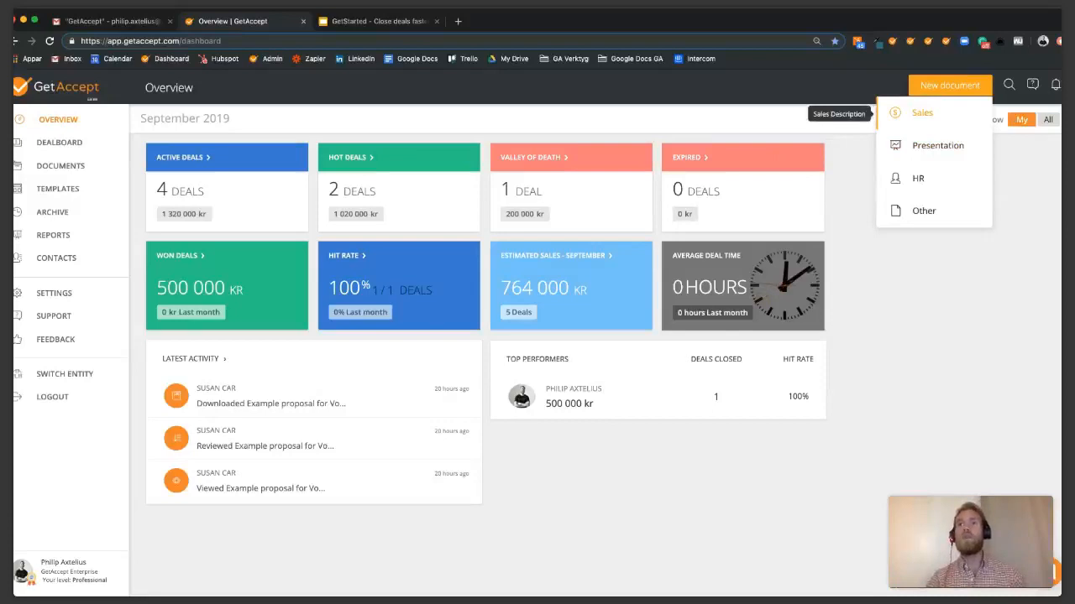
# Create a new Sales document, loading the 'Example proposal' draft in the editor.
pyautogui.click(922, 112)
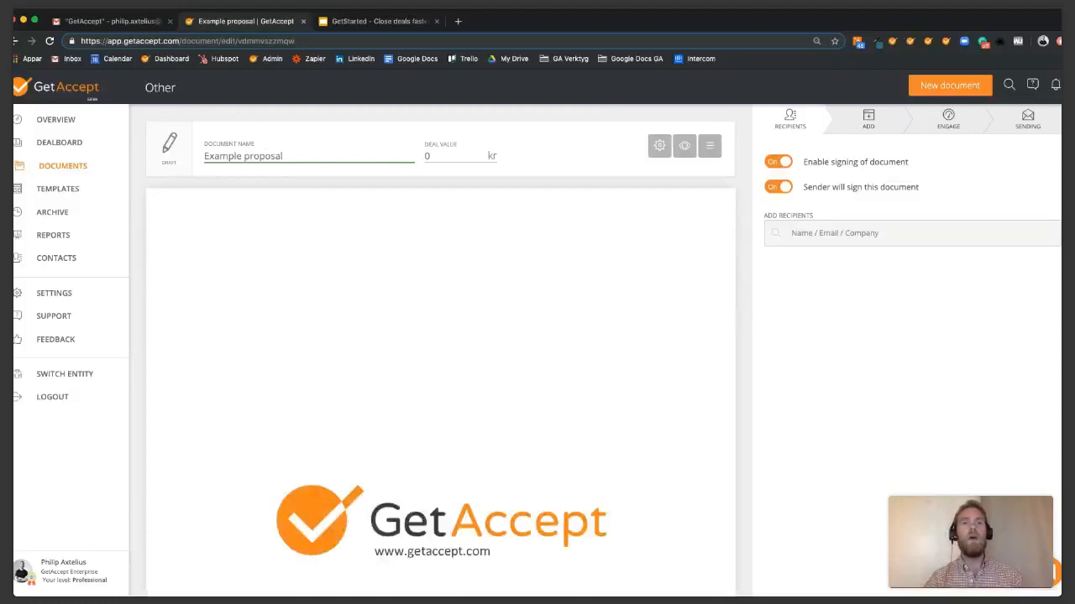
# Rename the draft to 'Example proposal for Spotify'.
pyautogui.scroll(-10, 441, 353)
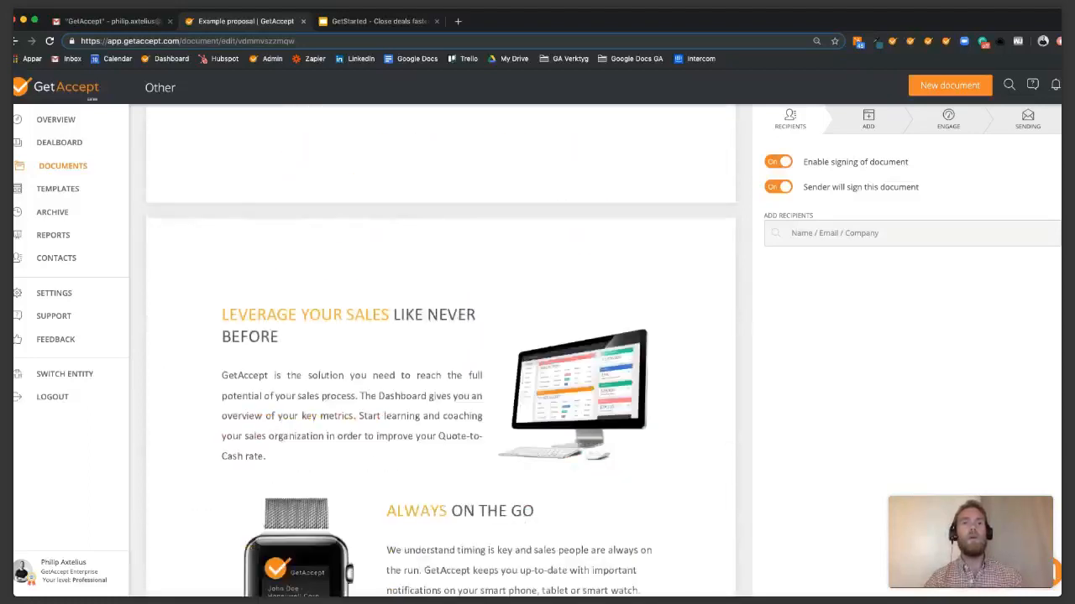
pyautogui.scroll(-10, 441, 353)
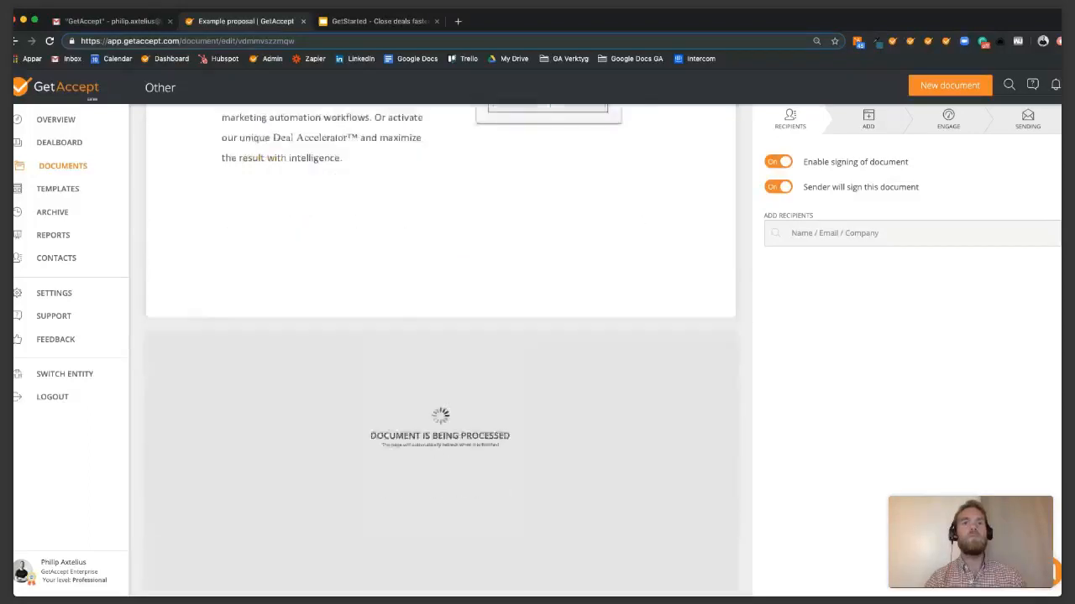
pyautogui.scroll(-8, 441, 353)
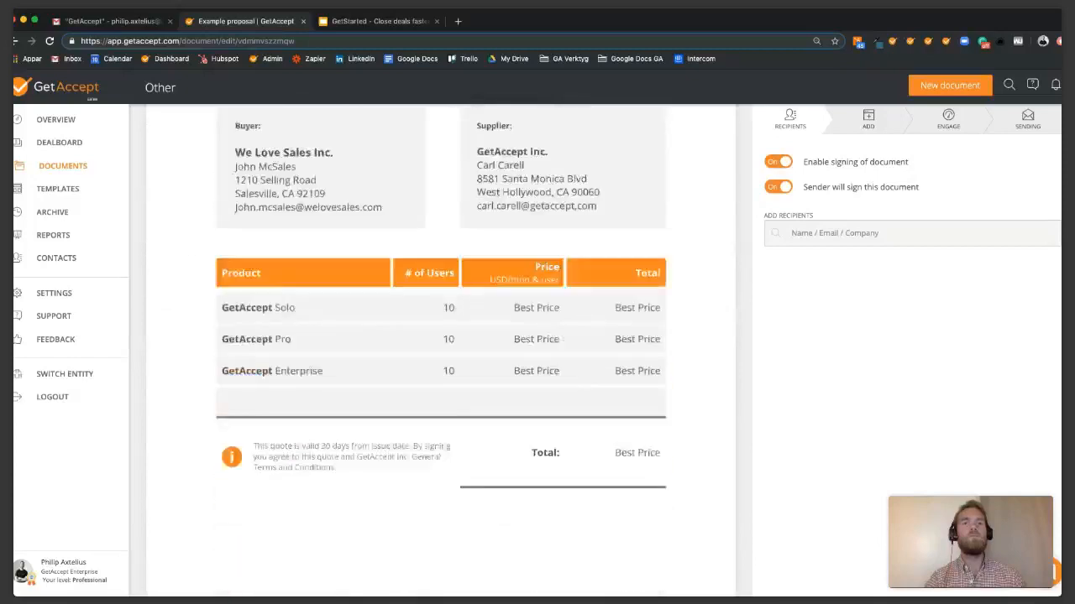
pyautogui.scroll(-5, 441, 353)
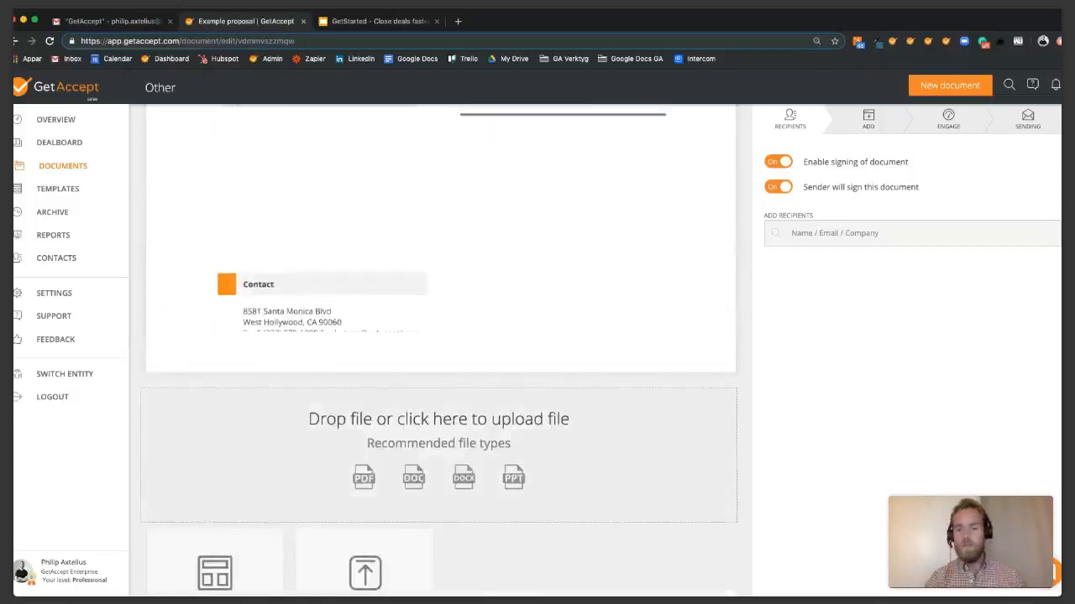
pyautogui.scroll(-3, 441, 352)
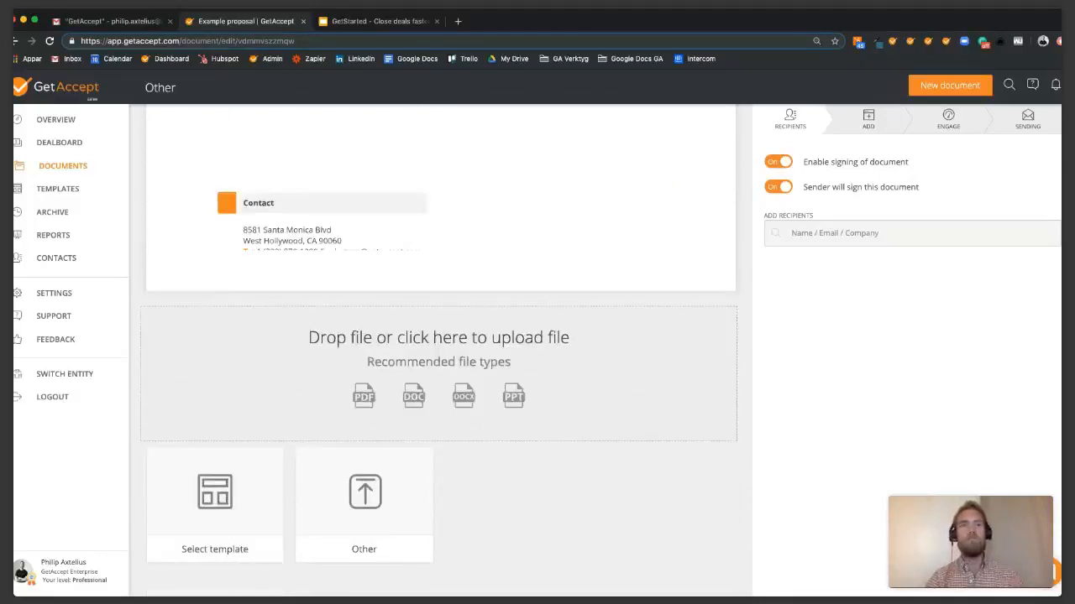
pyautogui.scroll(15, 440, 352)
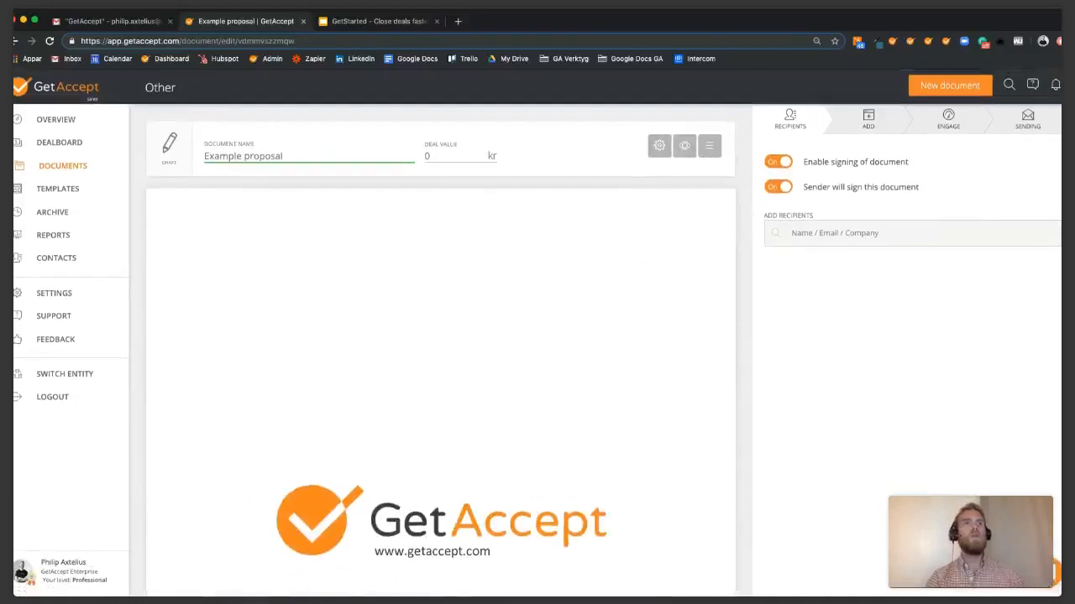
pyautogui.press('super+a')
pyautogui.press('Right')
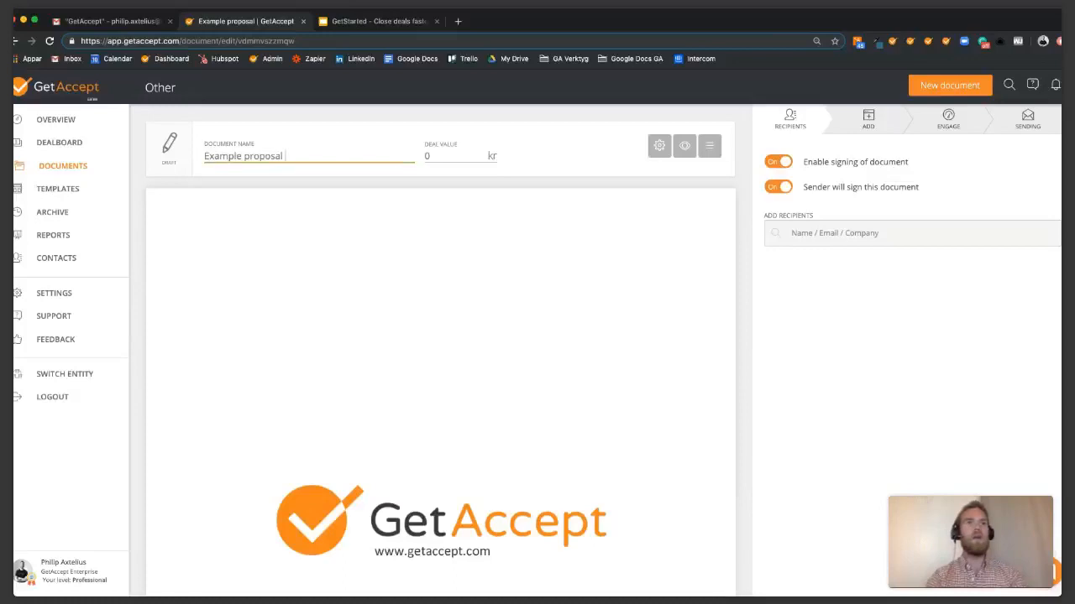
pyautogui.write('for Sp')
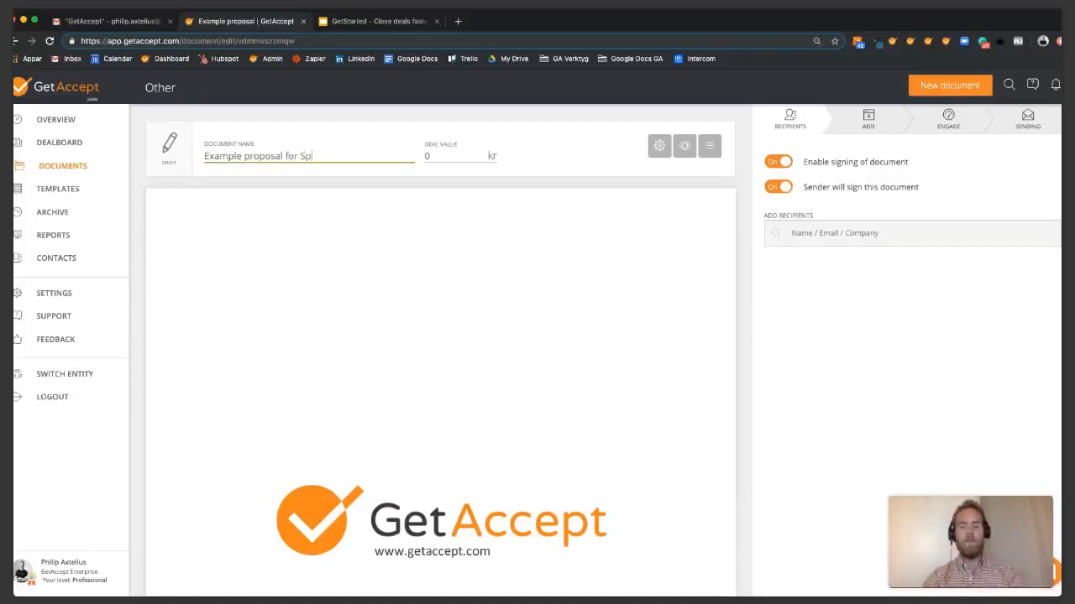
pyautogui.write('otify')
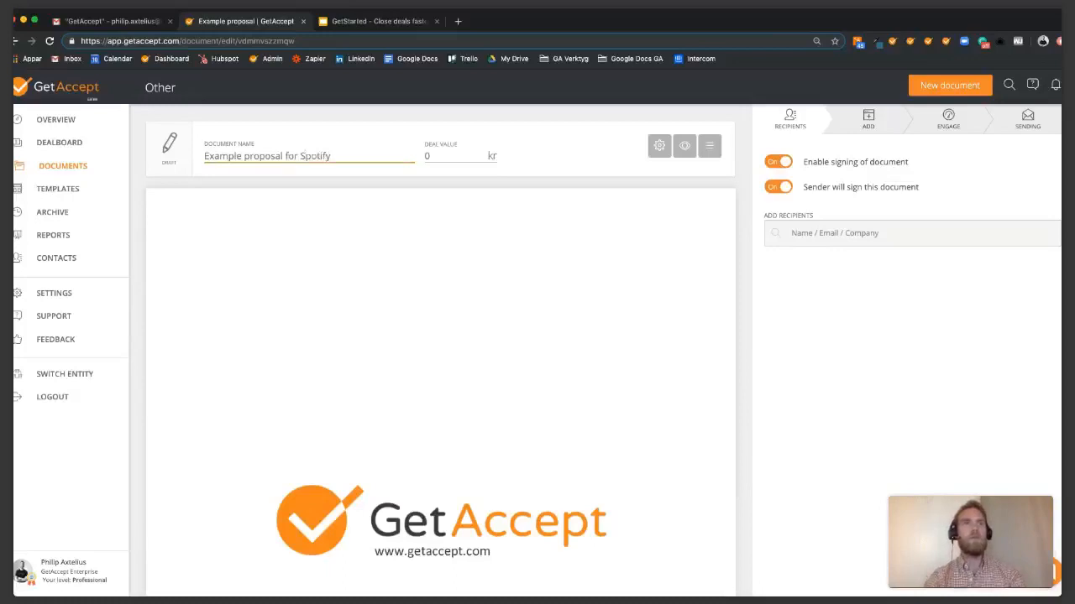
# Set the deal value to 100000 kr and review the proposal preview.
pyautogui.press('BackSpace')
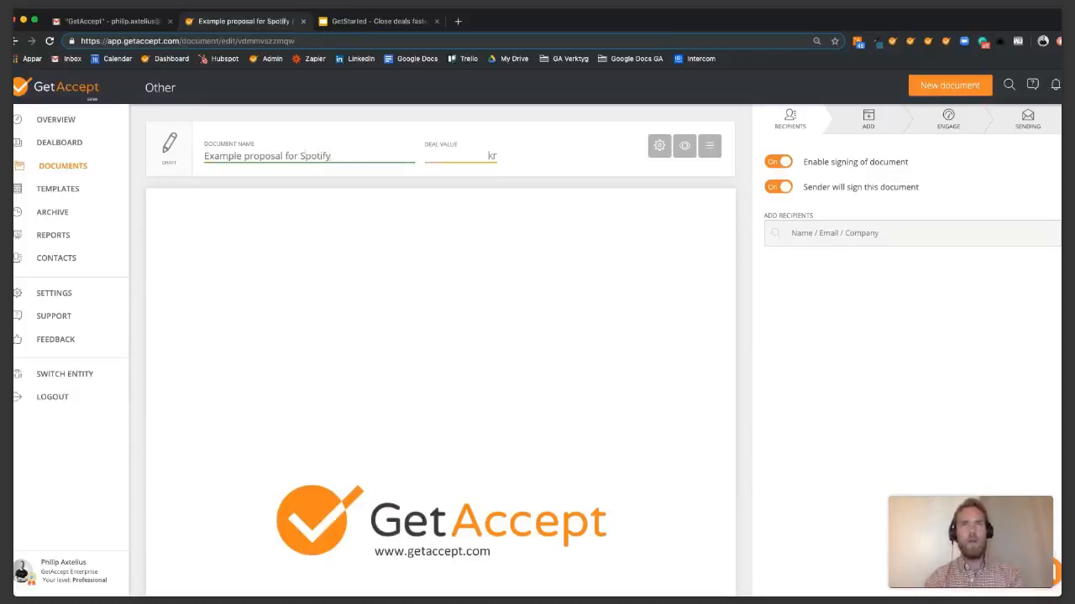
pyautogui.write('1000')
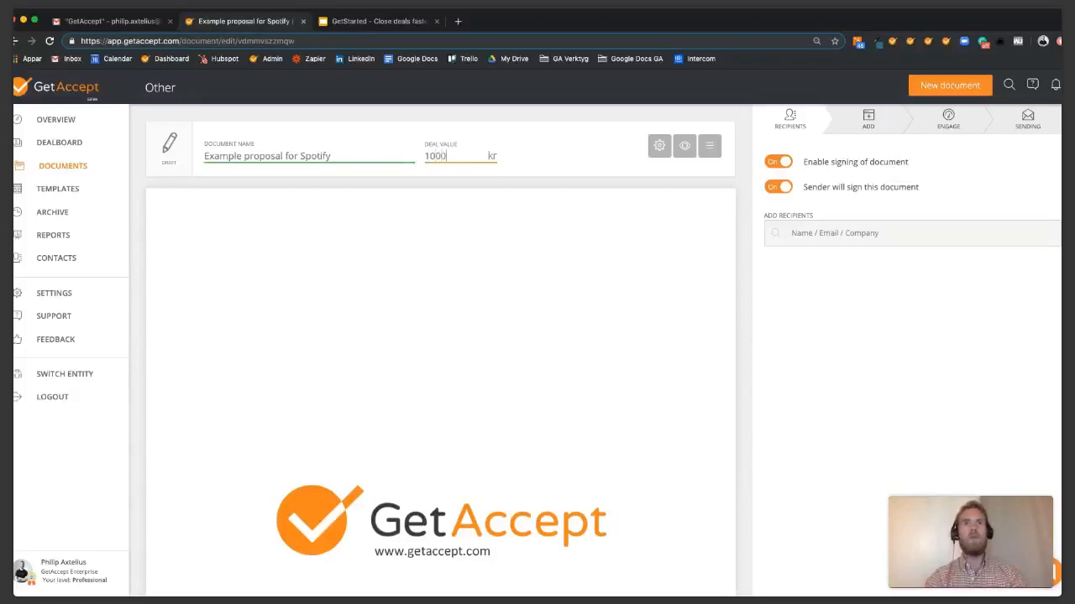
pyautogui.write('0')
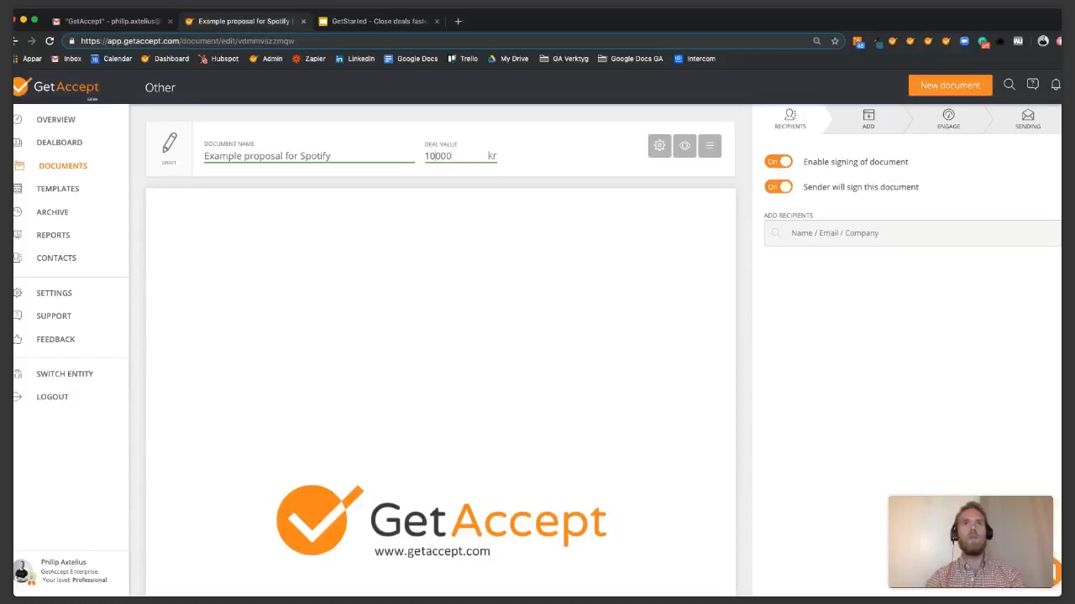
pyautogui.write('0')
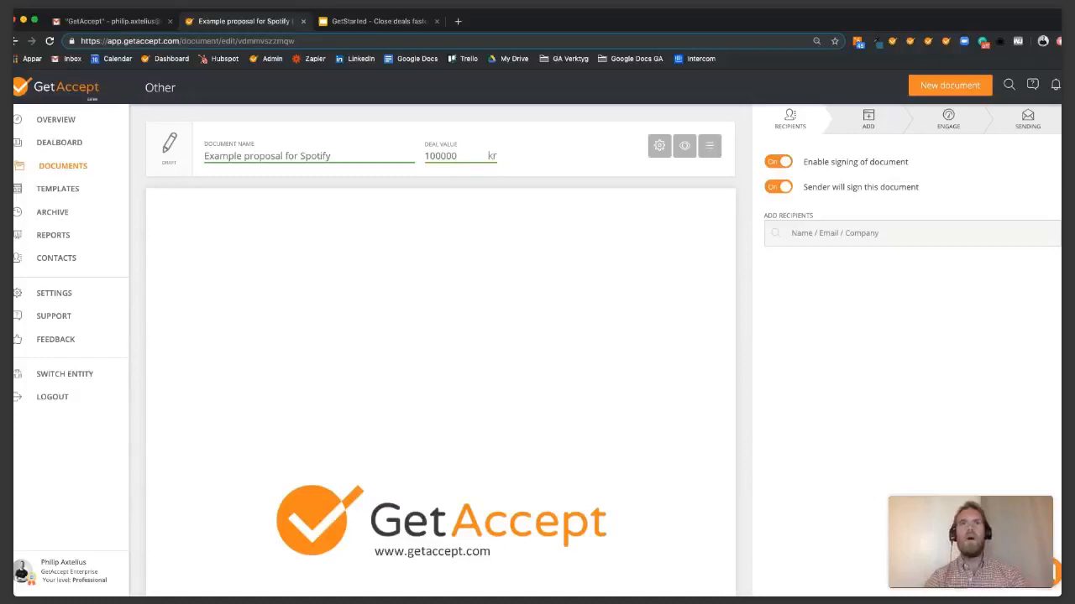
pyautogui.scroll(-8, 440, 378)
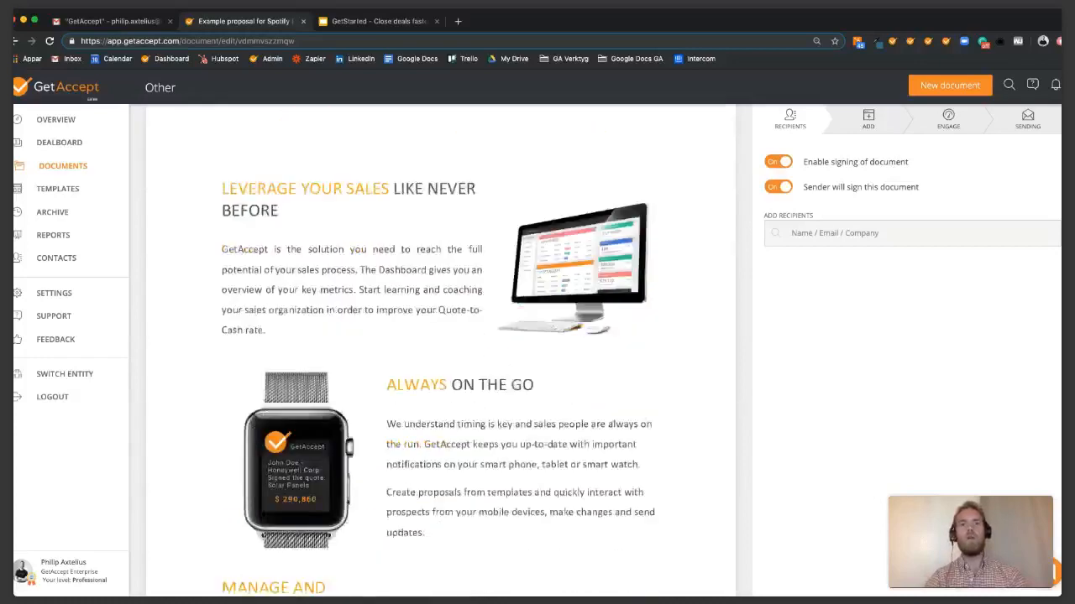
pyautogui.scroll(-10, 441, 378)
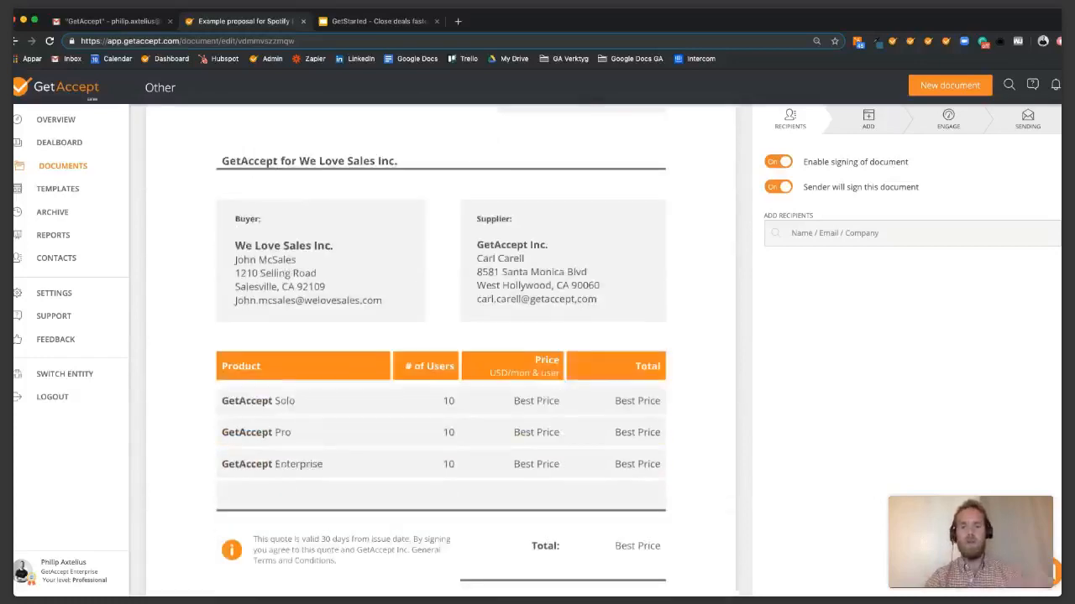
pyautogui.scroll(15, 441, 352)
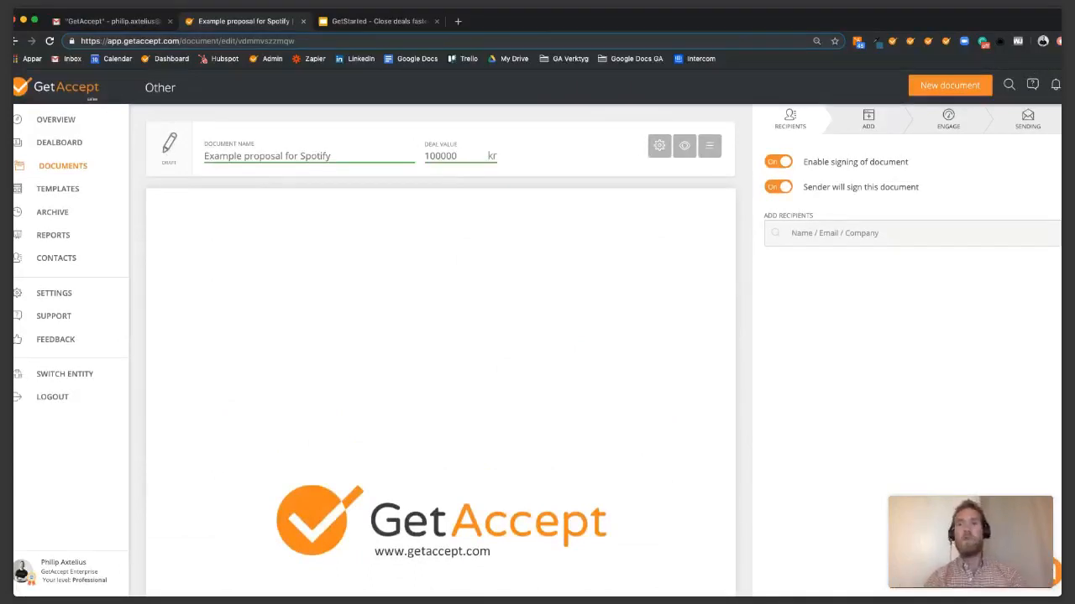
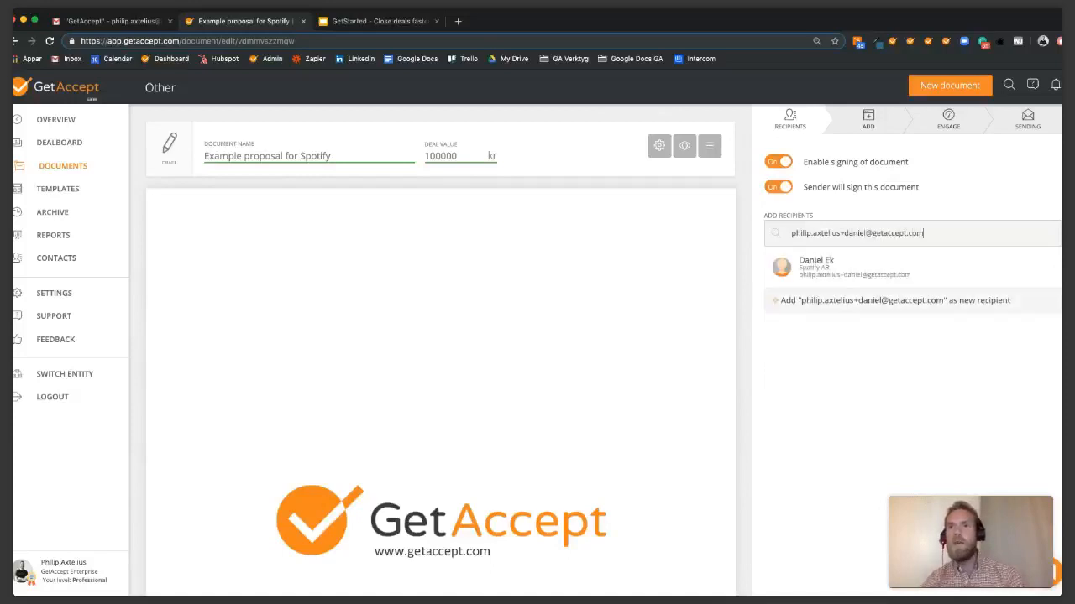
# Add the prospect's e-mail address as a new signing recipient and save it.
pyautogui.click(895, 301)
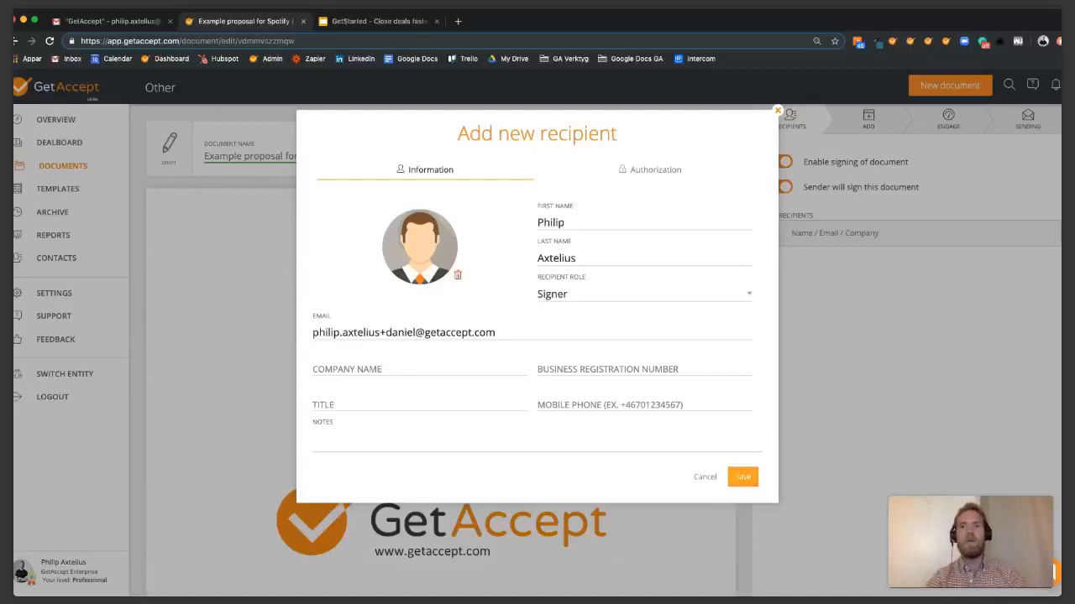
pyautogui.click(742, 476)
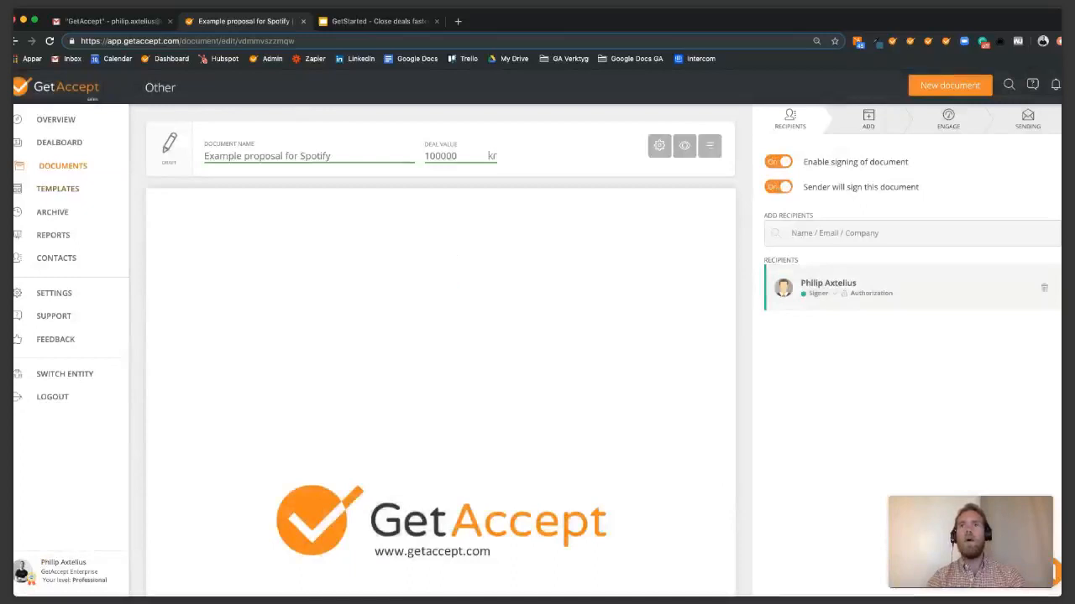
# Change the signer's first and last name to the prospect's and correct their e-mail address.
pyautogui.click(827, 286)
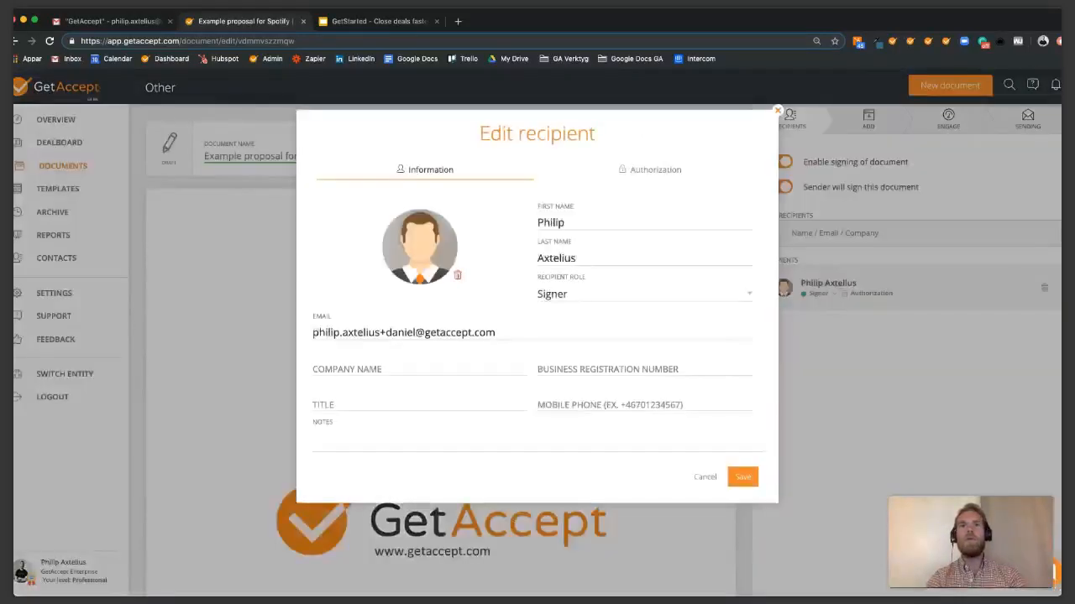
pyautogui.moveTo(566, 222); pyautogui.dragTo(536, 222)
pyautogui.write('Daniel')
pyautogui.press('Tab')
pyautogui.write('Ek')
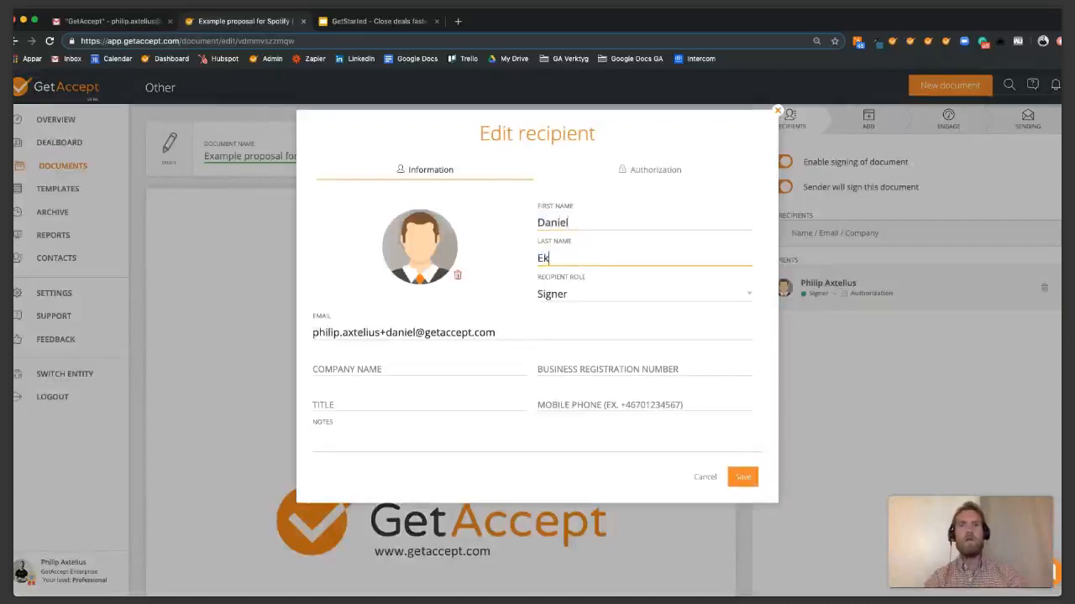
pyautogui.click(414, 333)
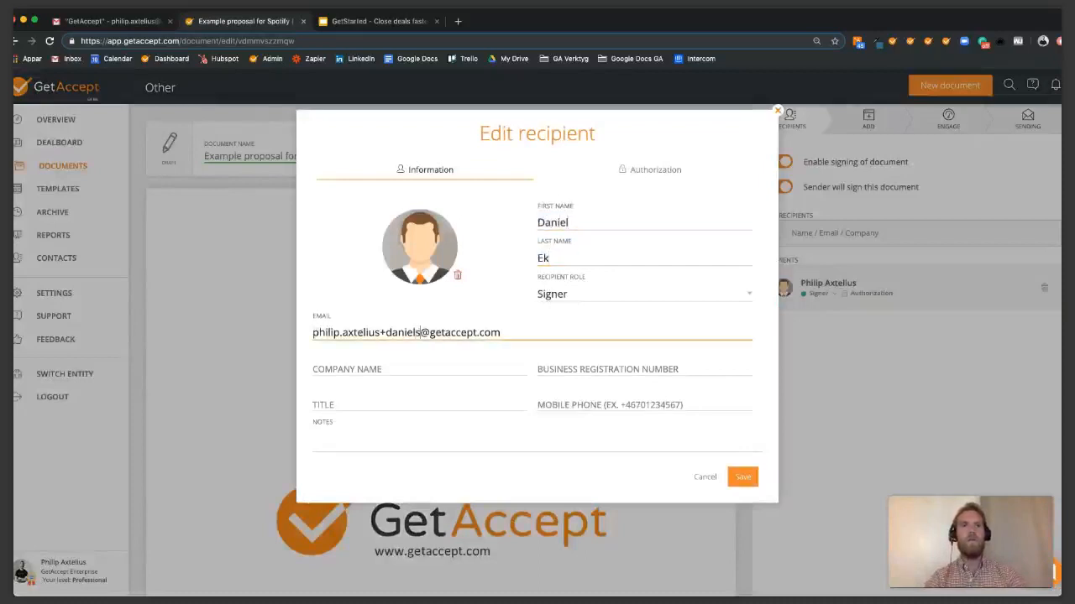
pyautogui.press('Return')
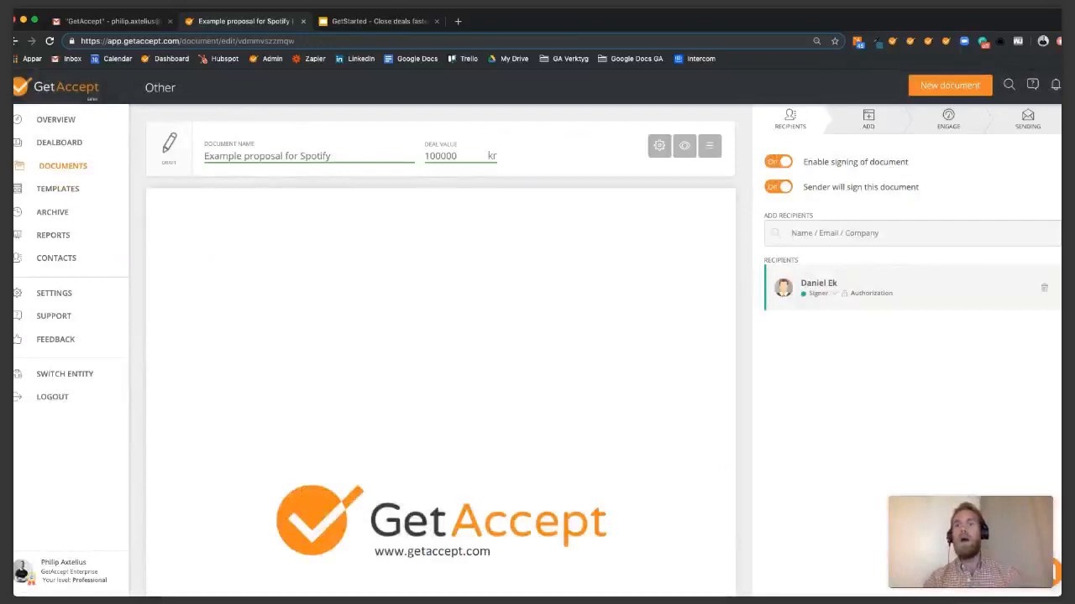
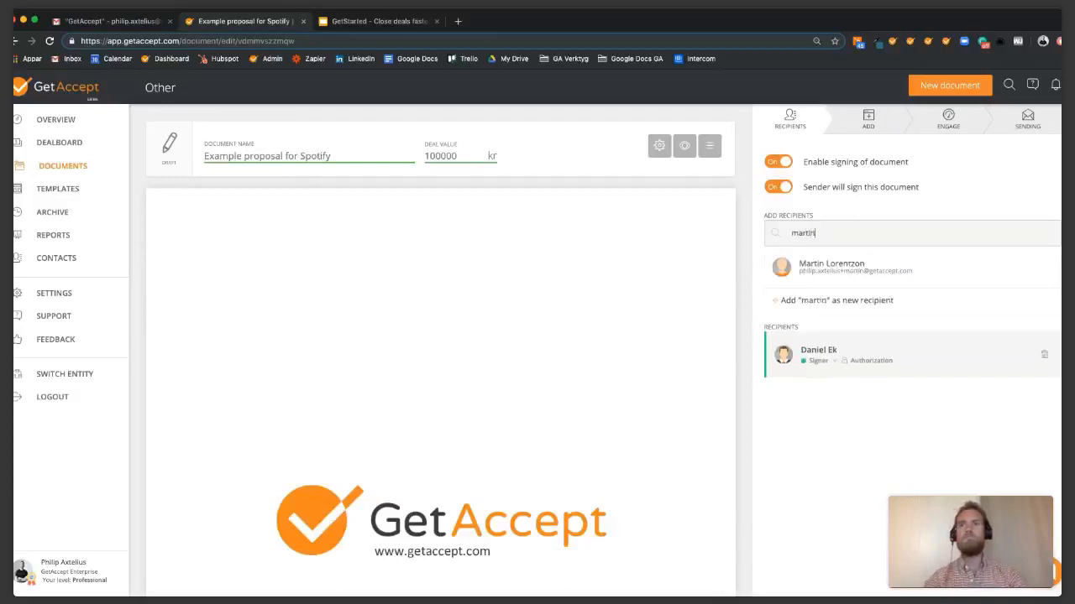
pyautogui.press('Return')
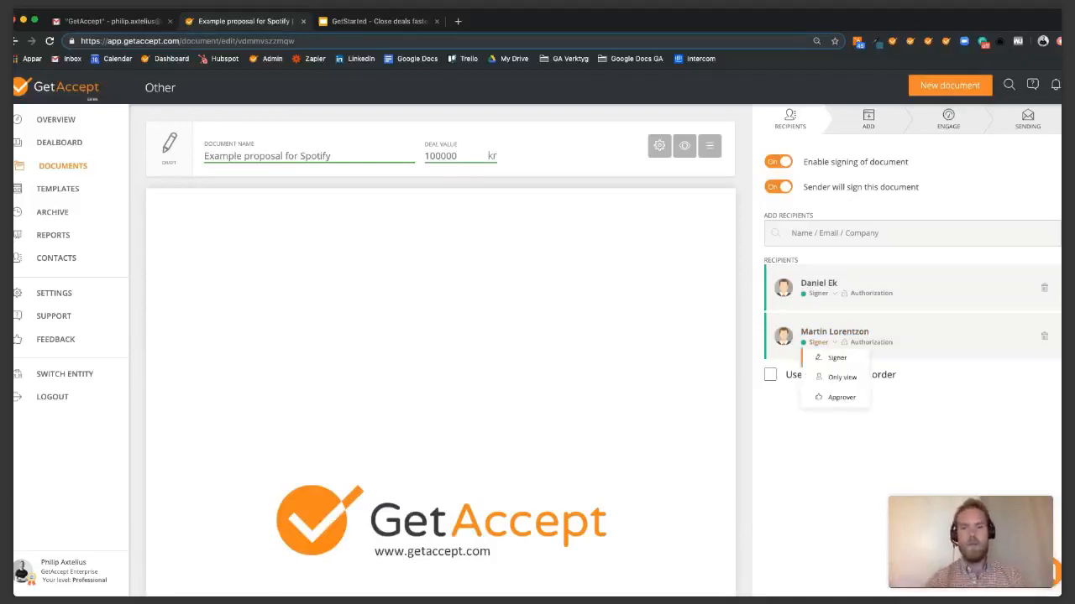
pyautogui.click(841, 378)
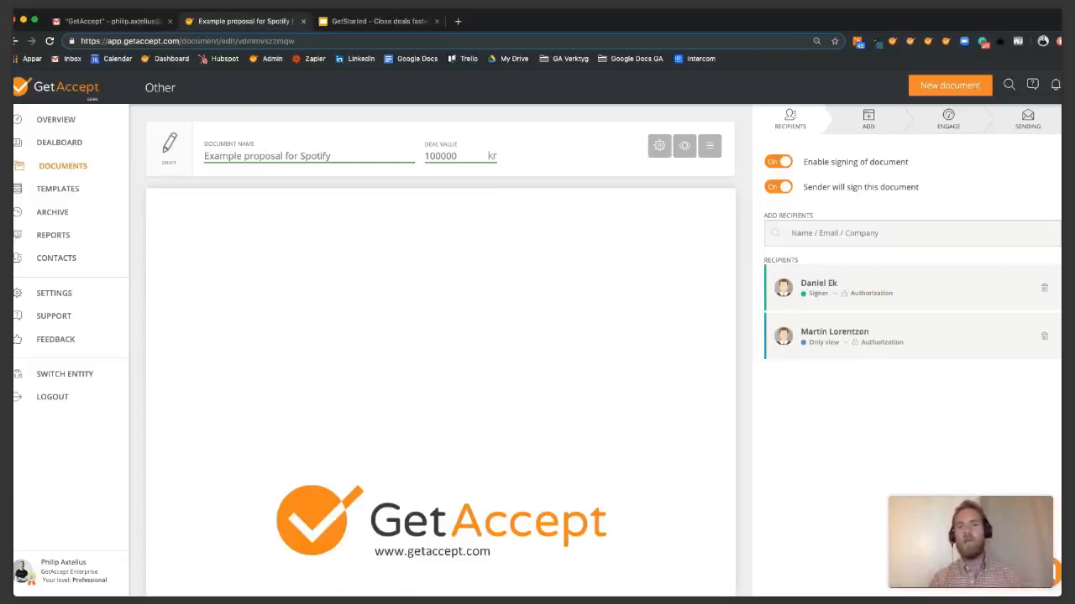
pyautogui.click(822, 342)
pyautogui.click(827, 357)
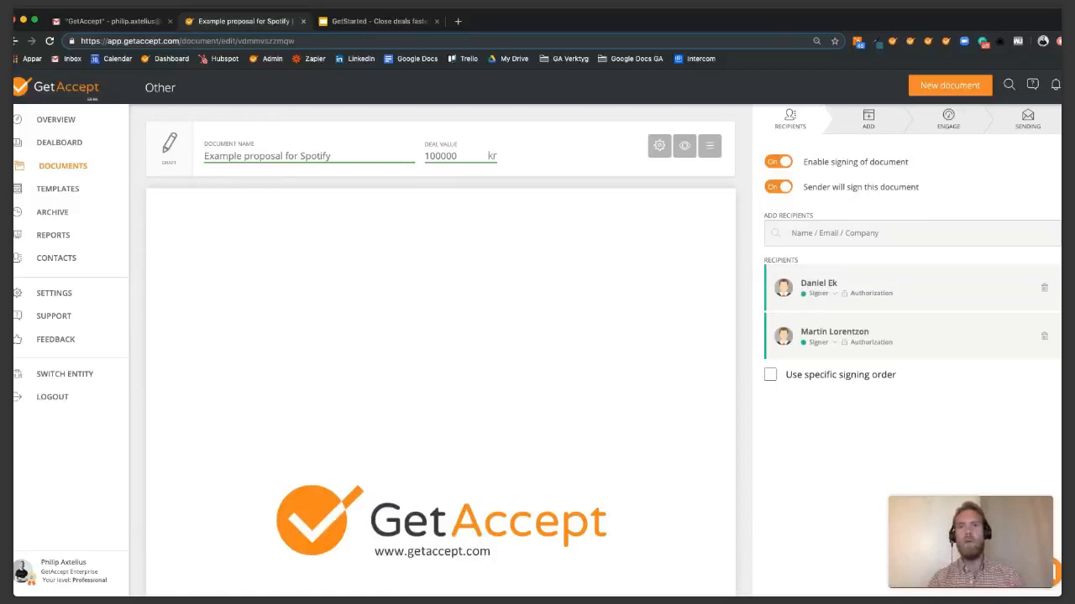
pyautogui.click(770, 374)
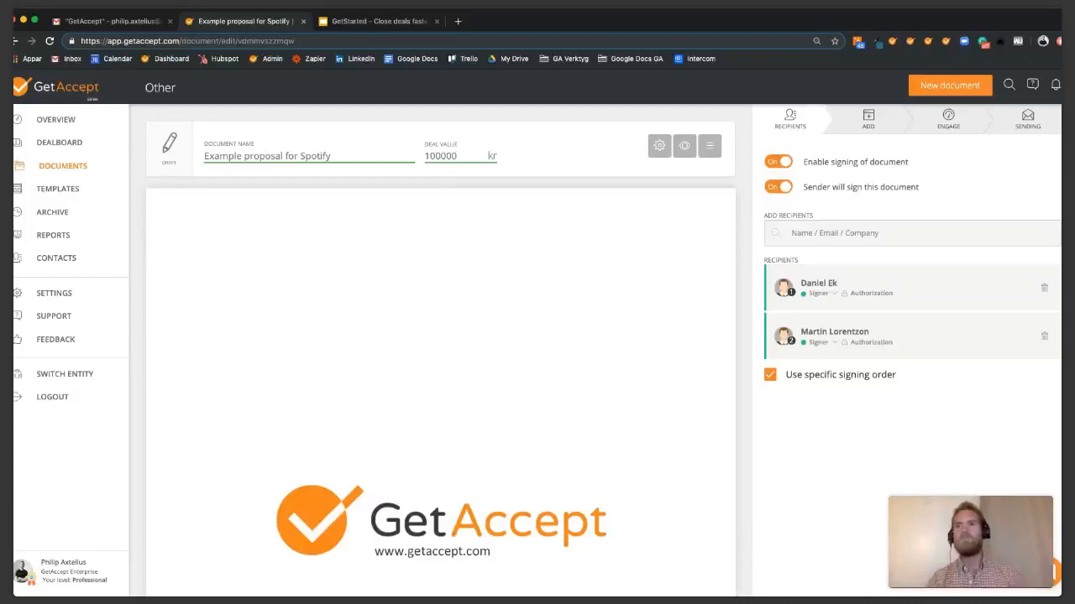
pyautogui.click(770, 374)
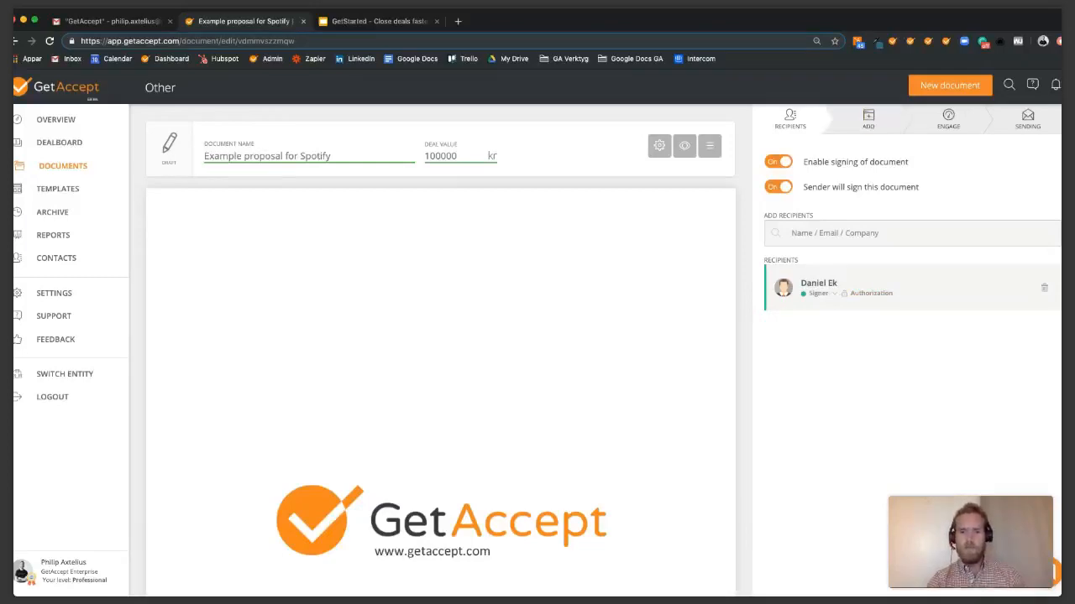
pyautogui.click(868, 119)
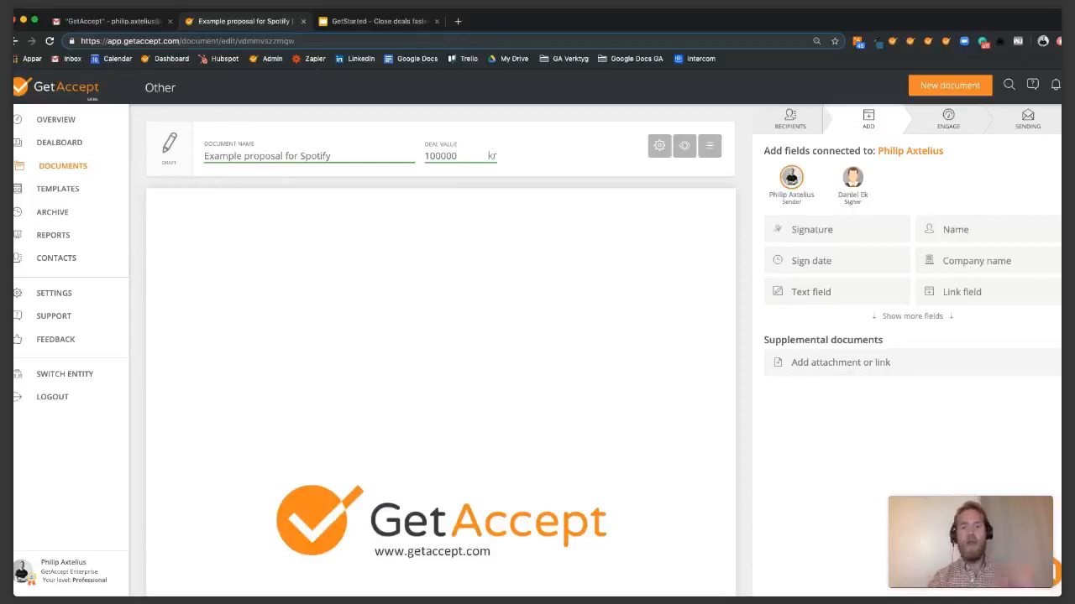
pyautogui.scroll(-5, 441, 346)
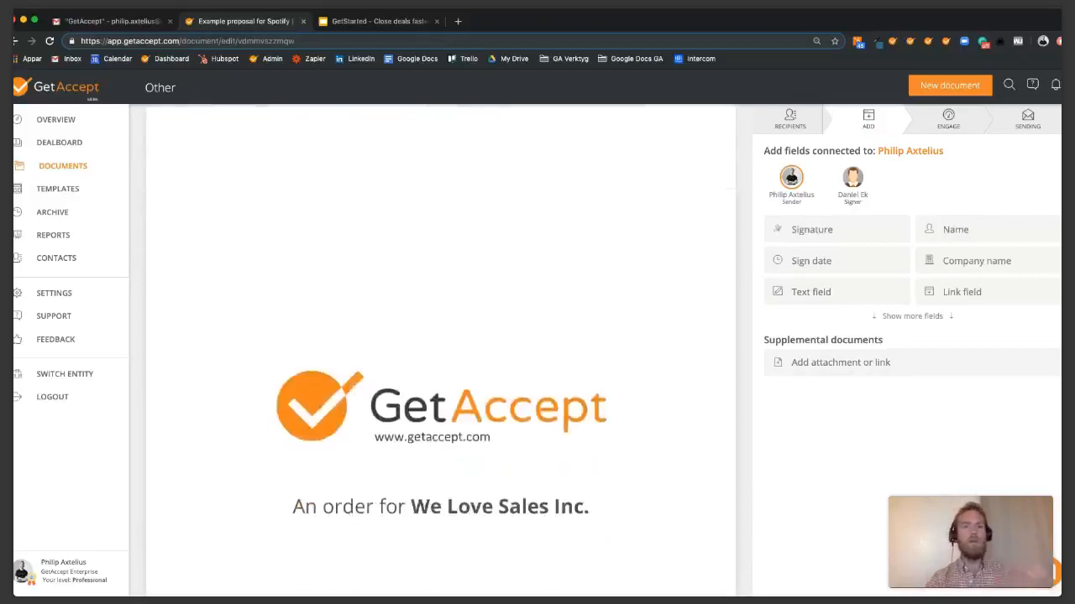
pyautogui.scroll(-2, 441, 346)
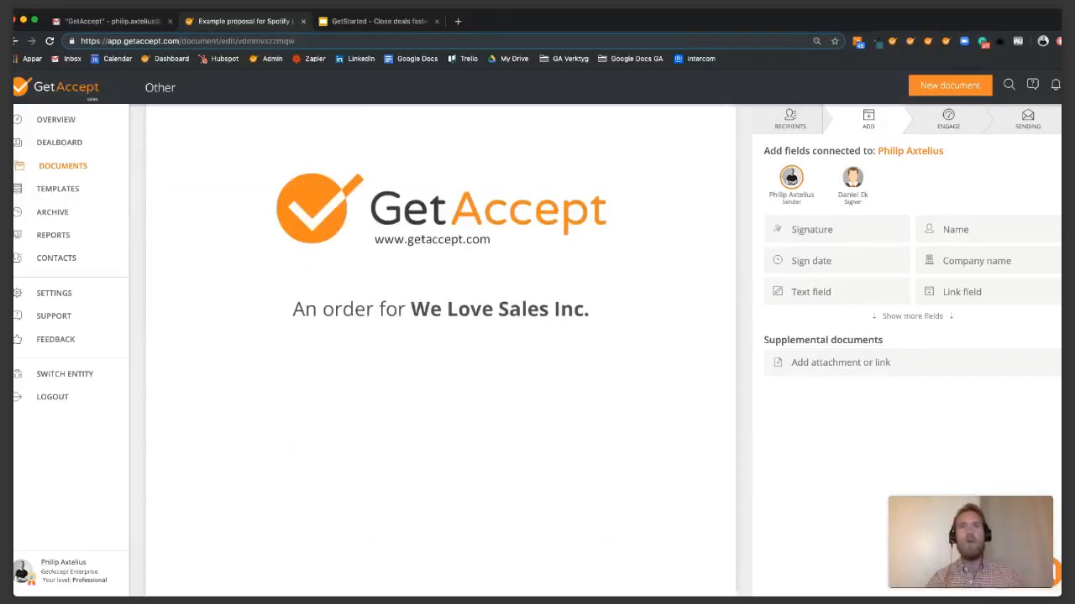
pyautogui.scroll(7, 441, 345)
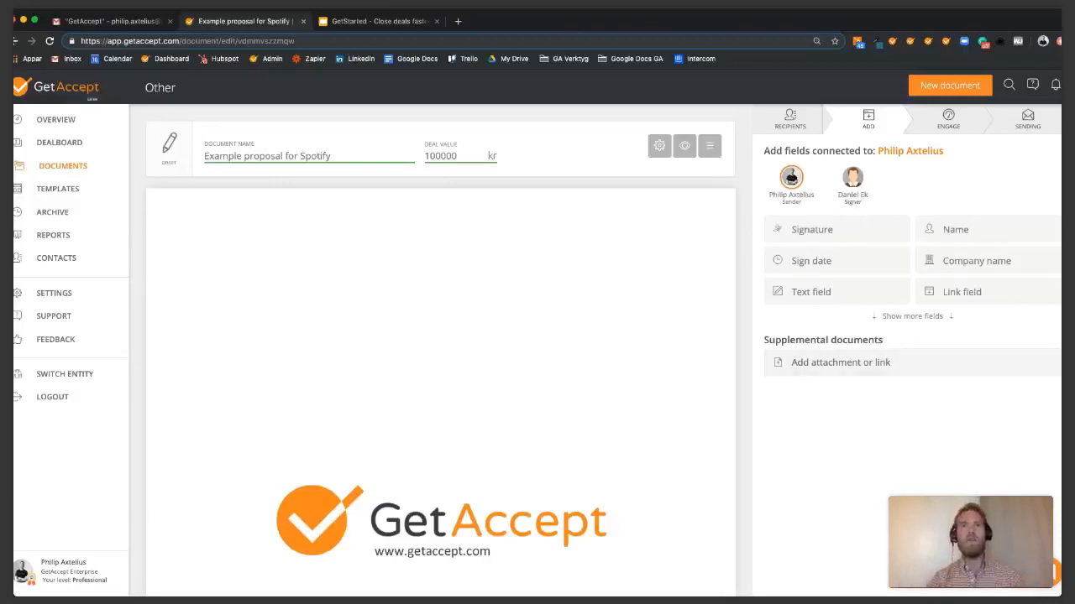
pyautogui.scroll(-10, 441, 378)
pyautogui.scroll(-15, 441, 377)
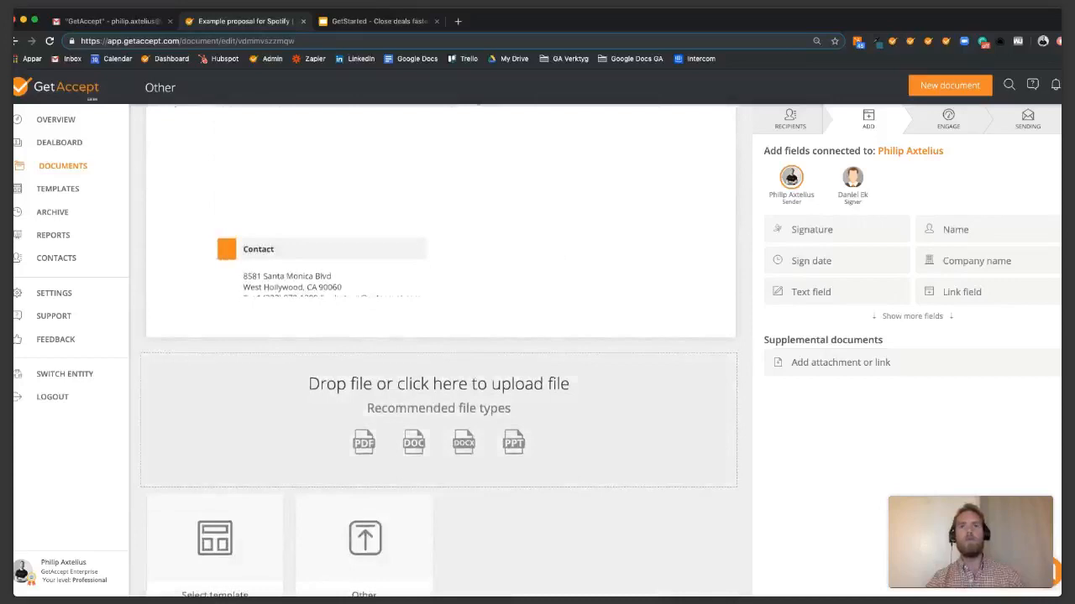
pyautogui.scroll(20, 441, 378)
pyautogui.scroll(3, 441, 378)
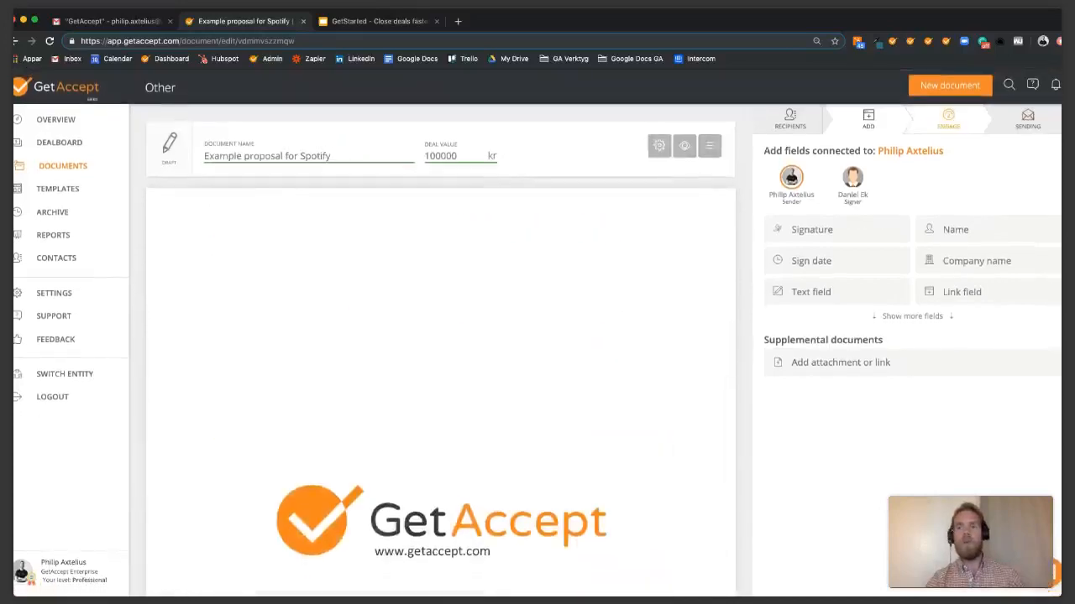
# Switch to the Engage step and open the Video Introduction recorder.
pyautogui.click(948, 119)
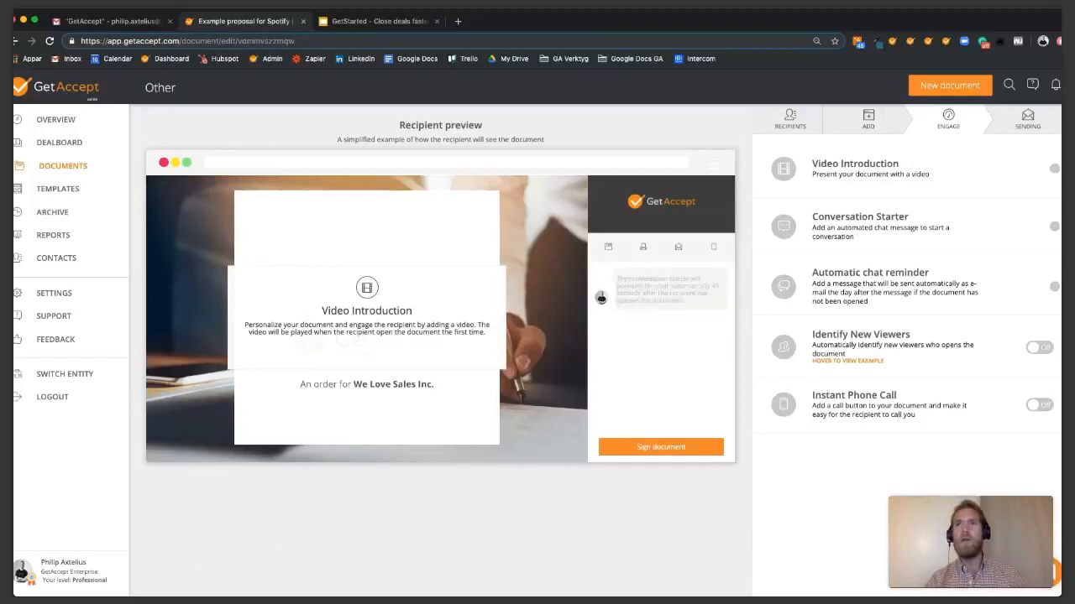
pyautogui.click(869, 169)
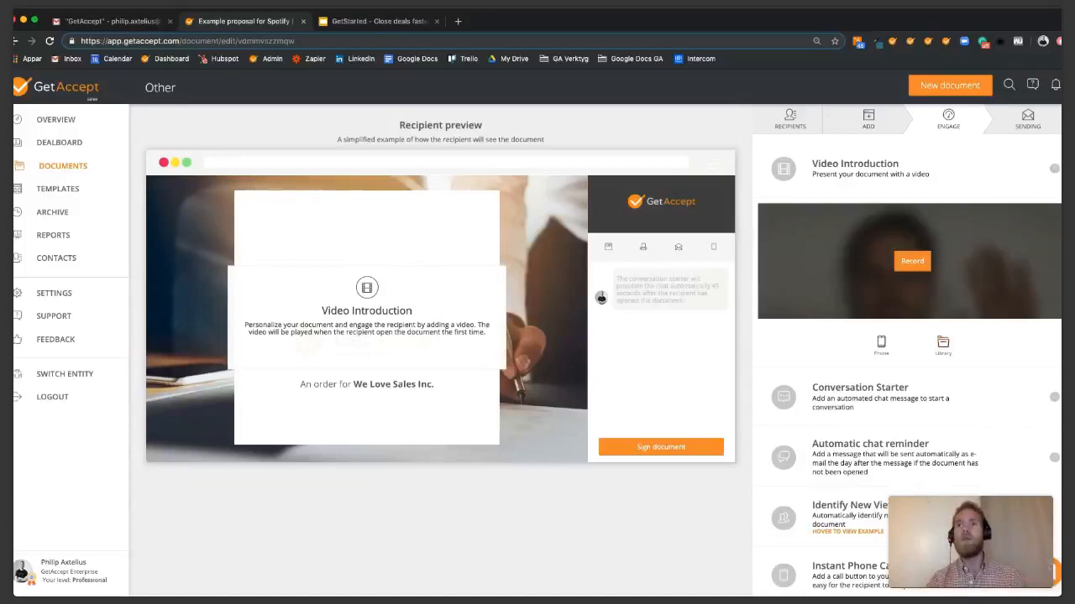
pyautogui.click(913, 261)
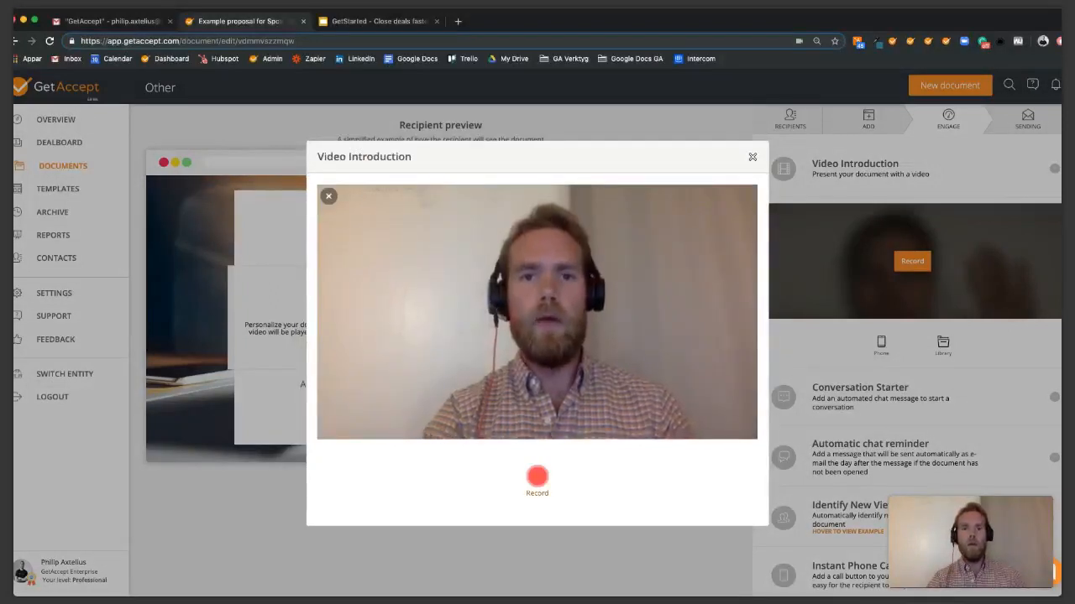
# Record a 17-second intro video and use it as the proposal's Video Introduction.
pyautogui.click(537, 477)
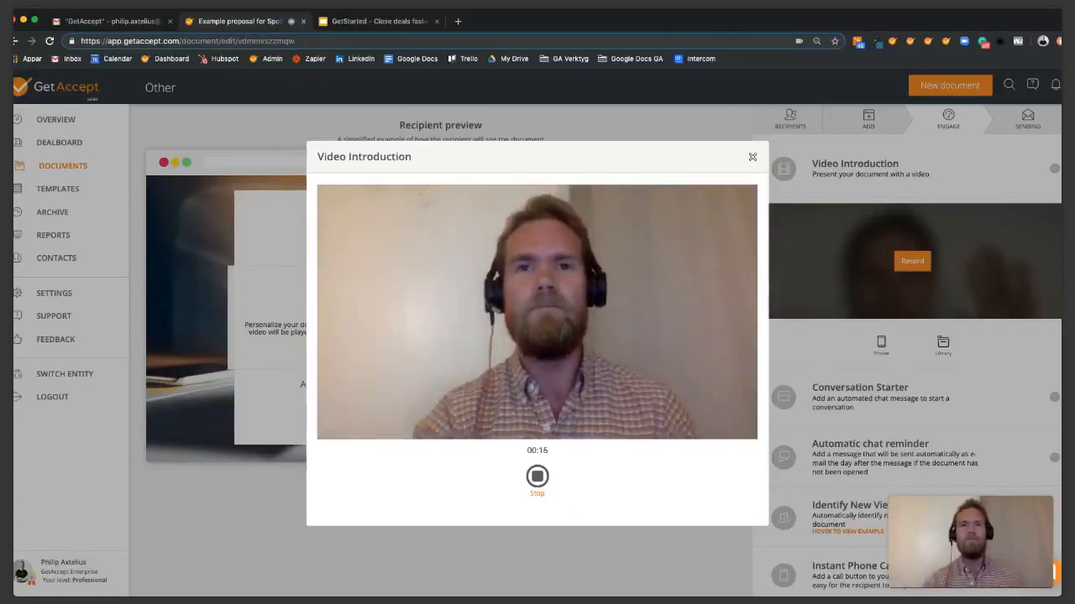
pyautogui.click(538, 476)
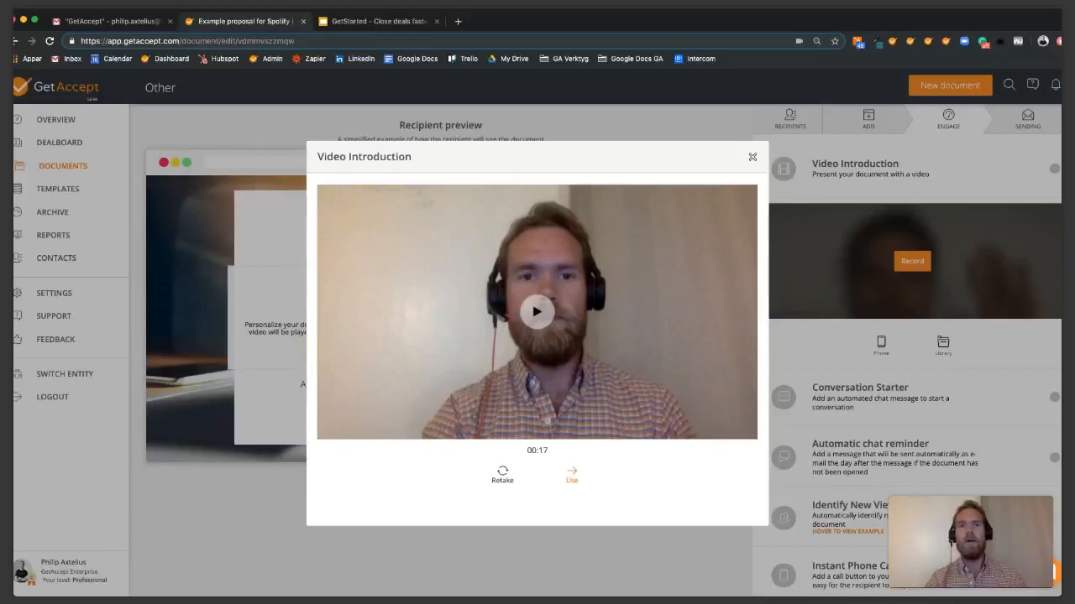
pyautogui.click(571, 475)
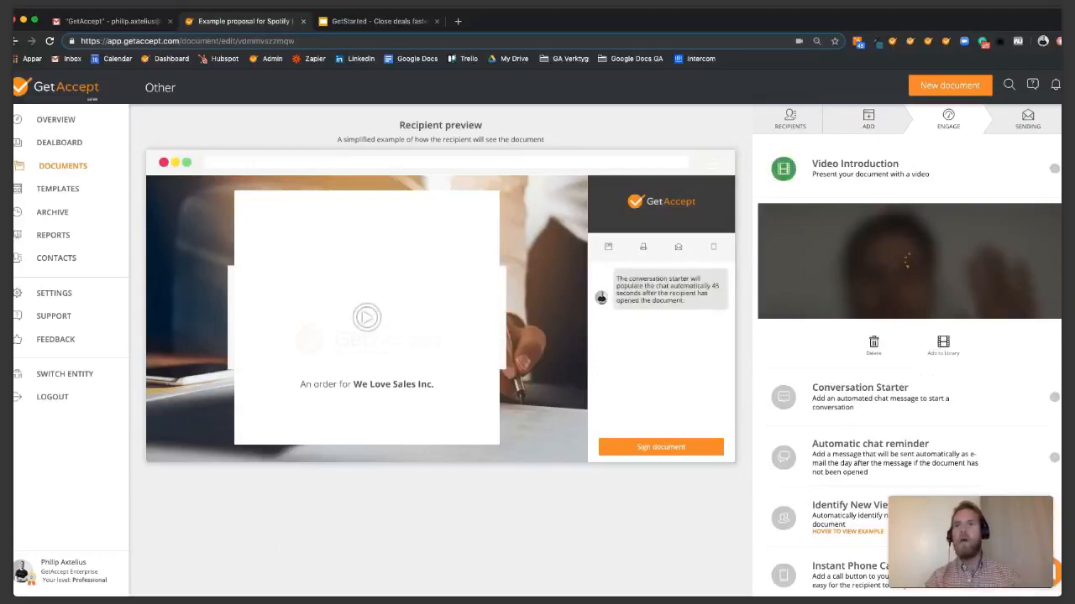
# Switch on the Conversation Starter chat message, fix its greeting text, then proceed to Sending.
pyautogui.click(881, 396)
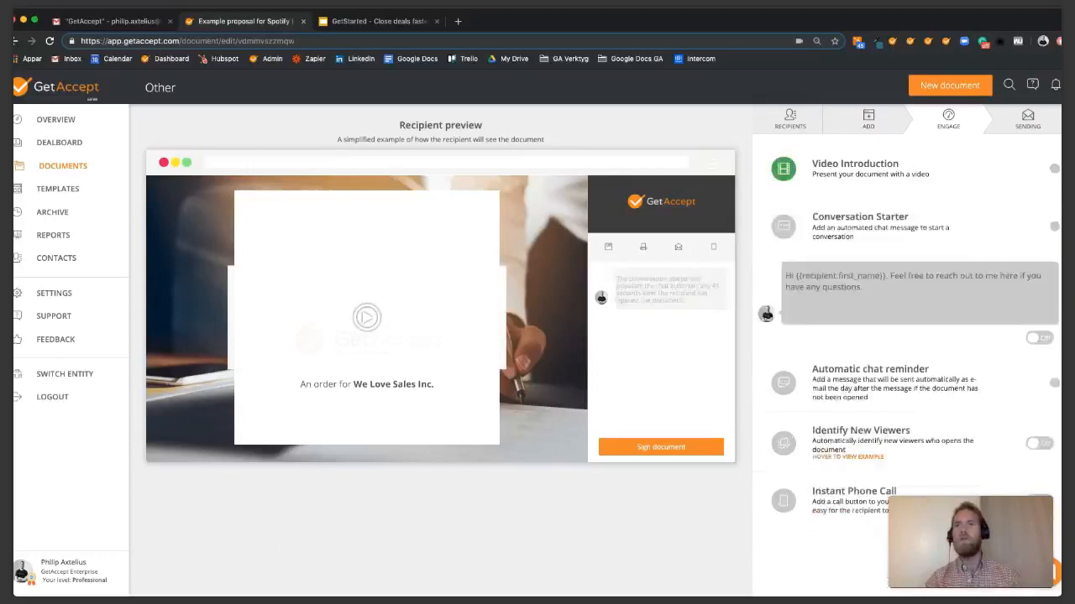
pyautogui.click(1039, 338)
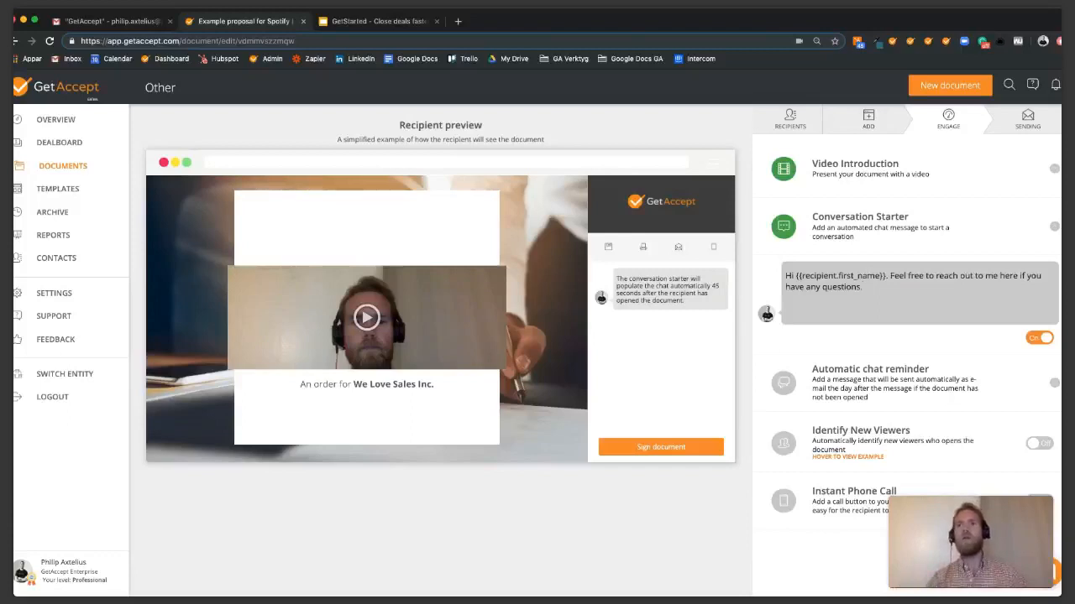
pyautogui.write('hey')
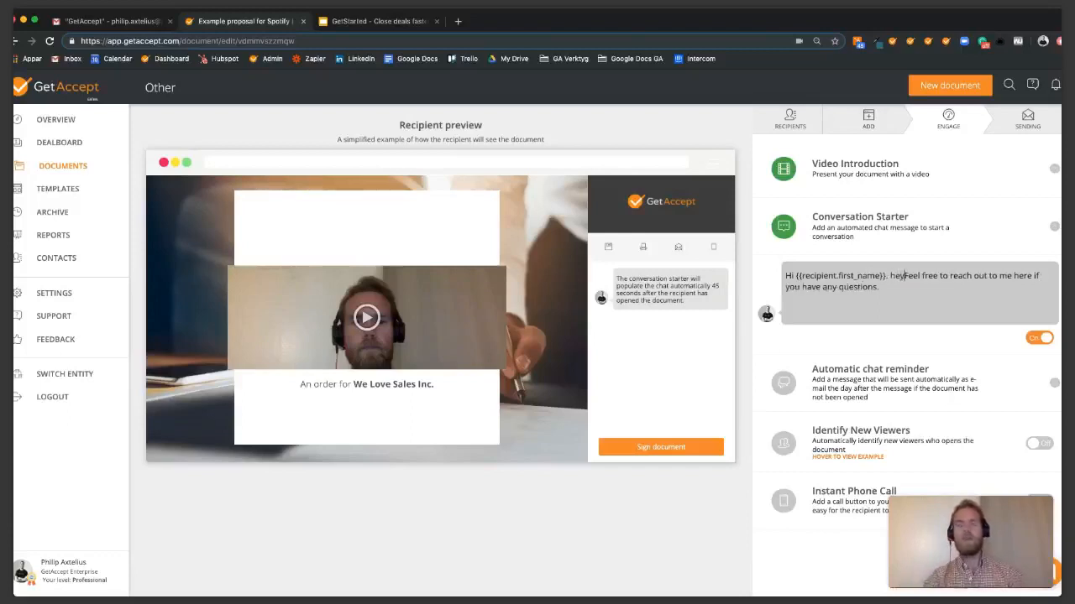
pyautogui.press('BackSpace')
pyautogui.press('BackSpace')
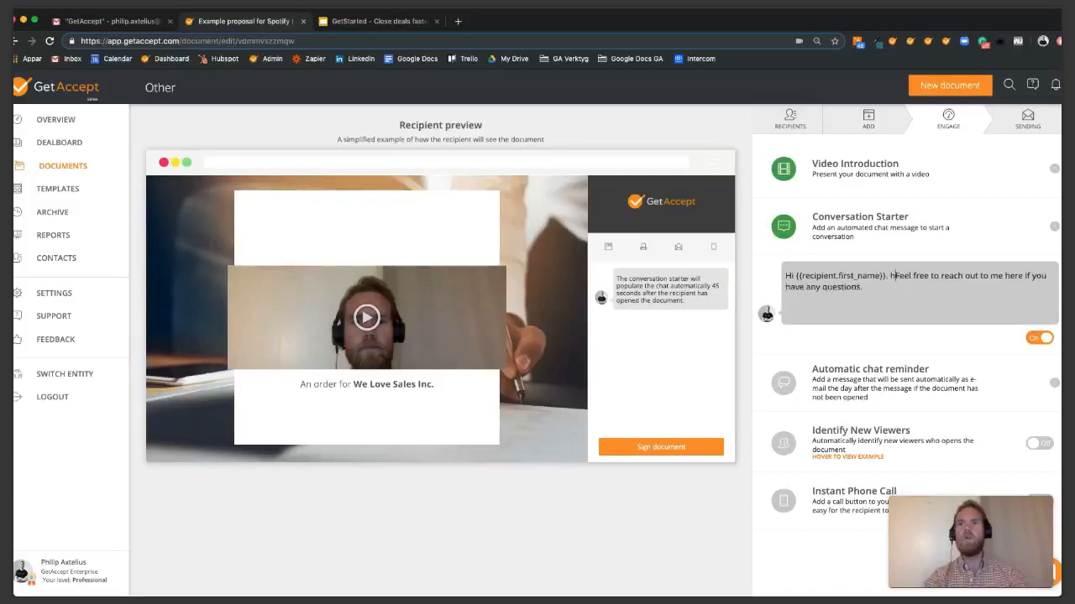
pyautogui.press('BackSpace')
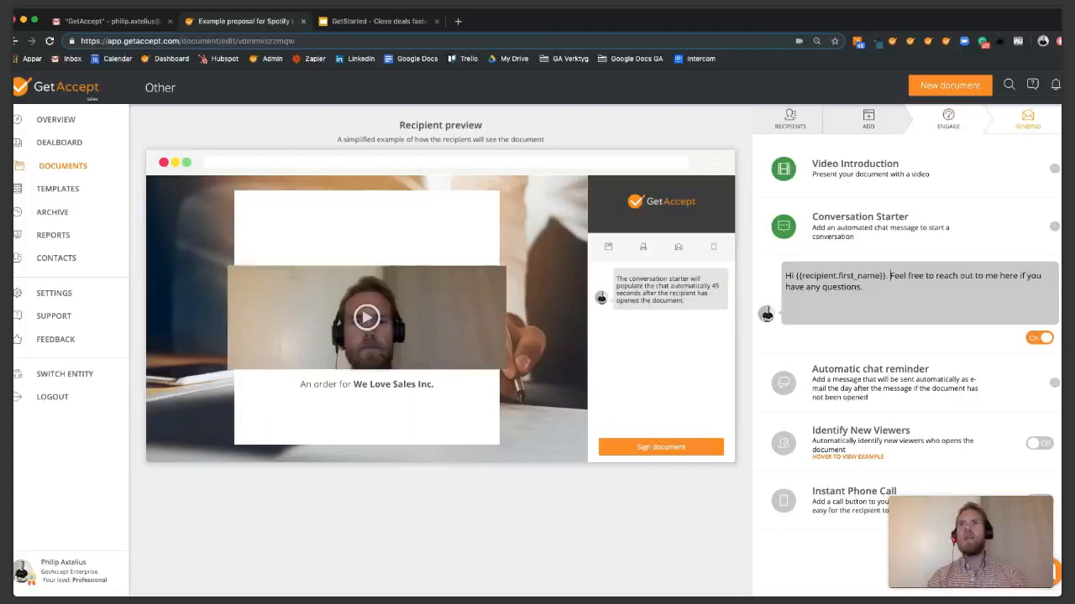
pyautogui.click(1028, 120)
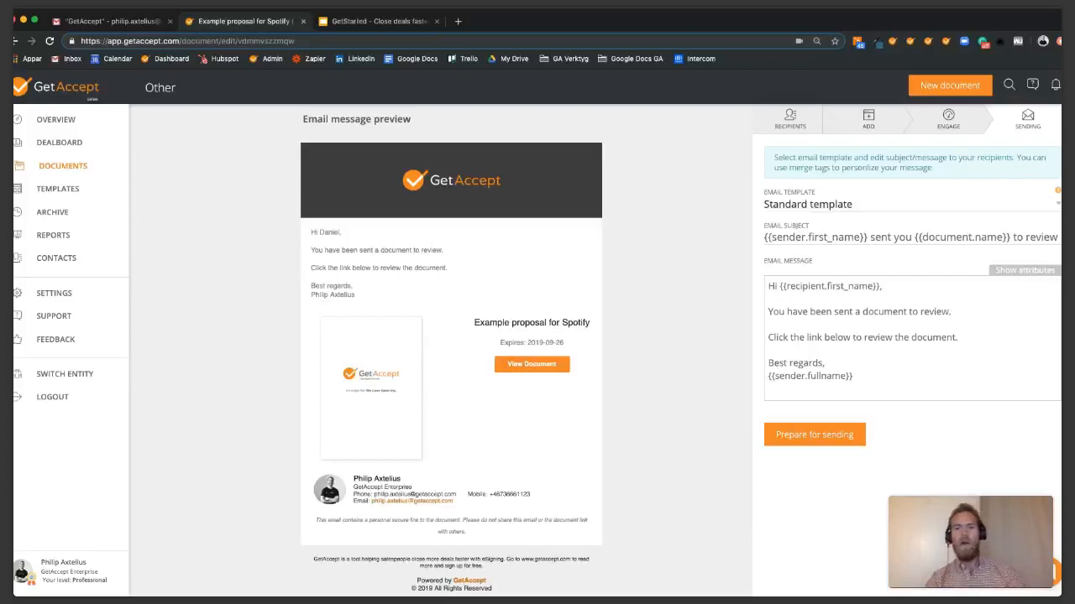
# Add the line 'Thanks for the call!' below the email greeting, then prepare for sending.
pyautogui.click(853, 376)
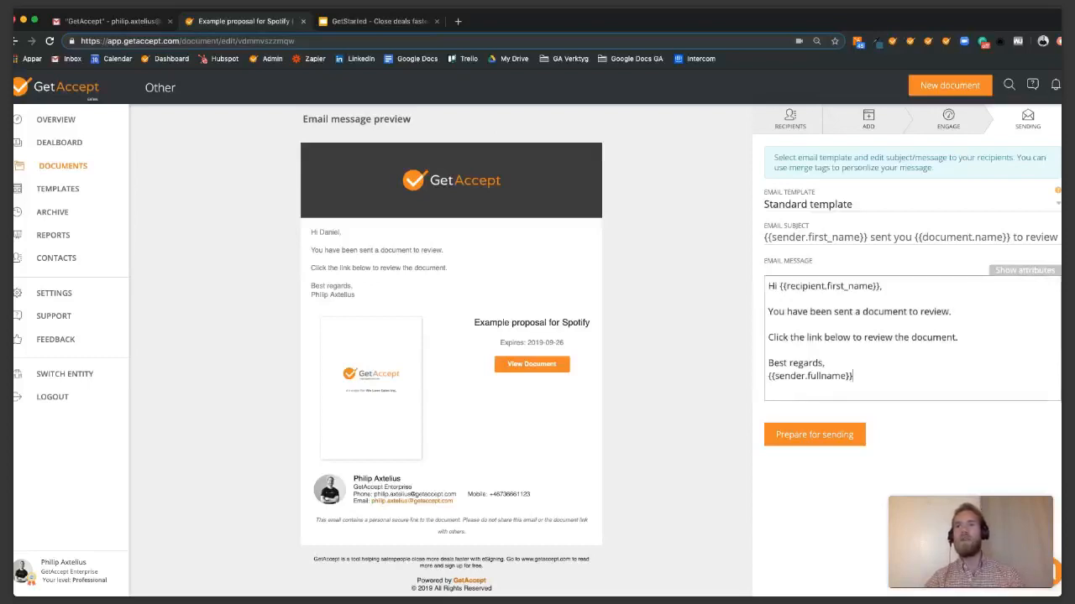
pyautogui.press('Return')
pyautogui.press('Return')
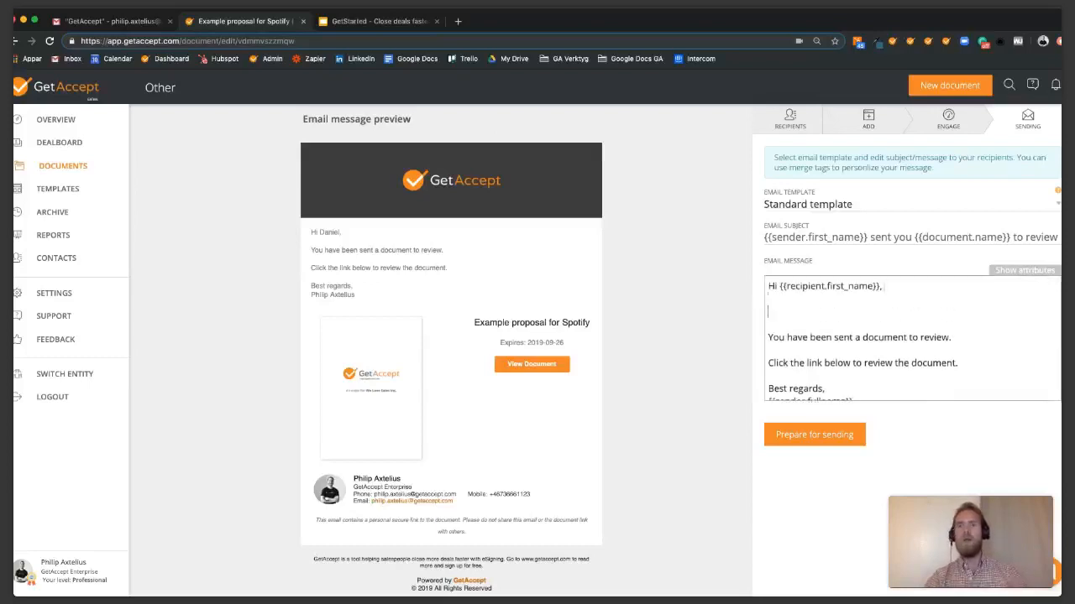
pyautogui.write('Thanks')
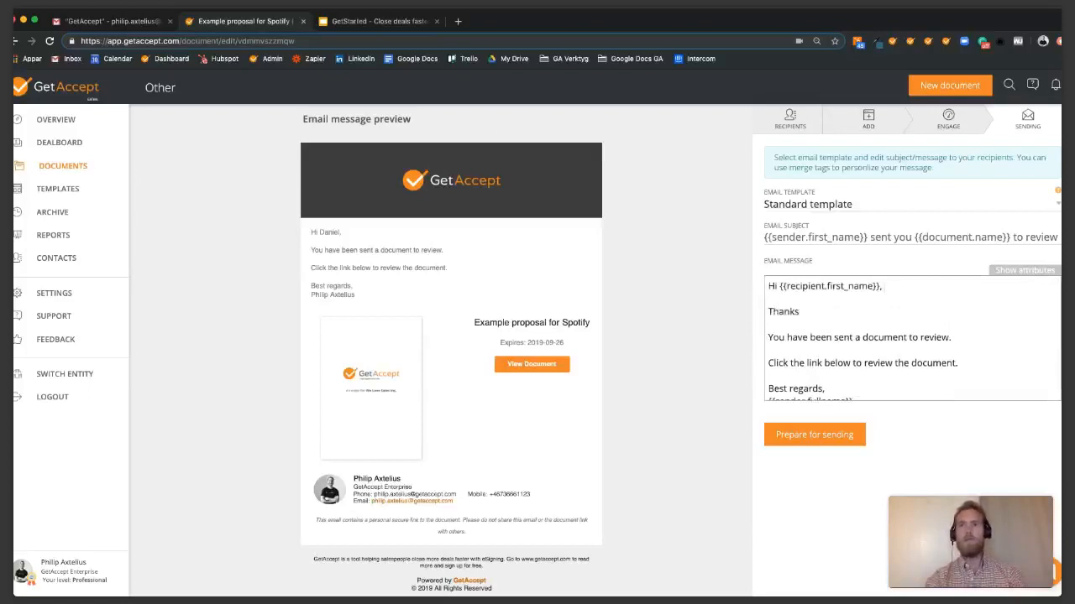
pyautogui.write(' for the call!')
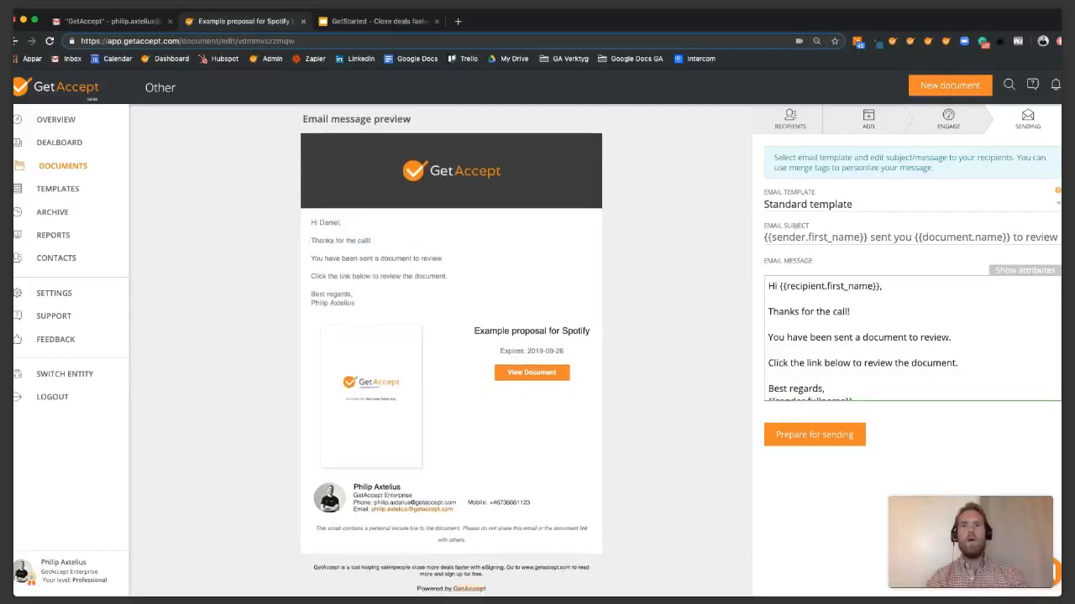
pyautogui.click(814, 434)
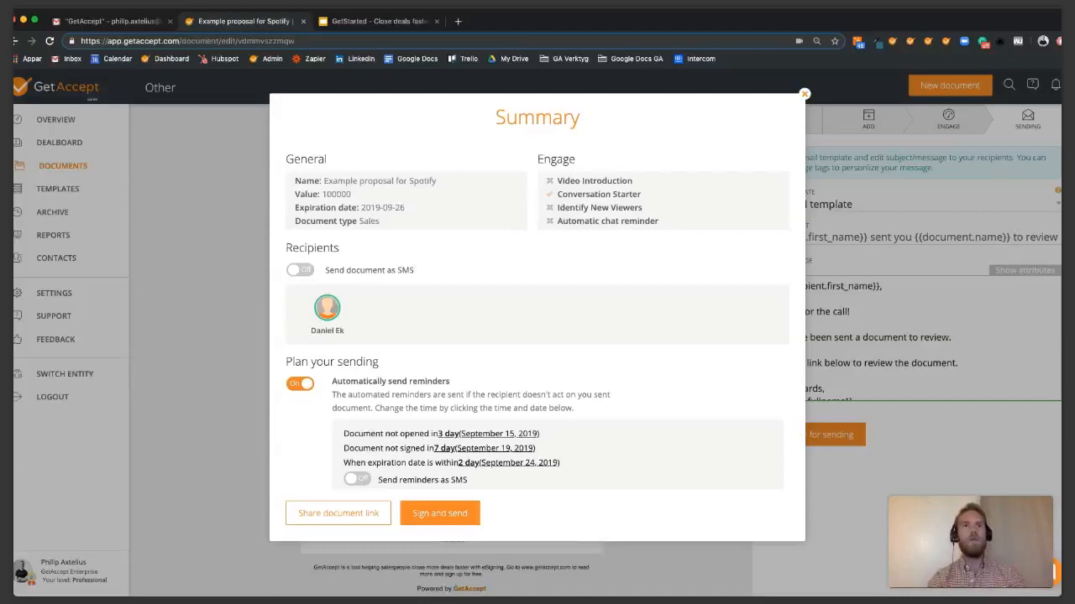
# Review the sending summary's recipients and 3, 7 and 2-day reminders, then sign and send.
pyautogui.scroll(-2, 537, 319)
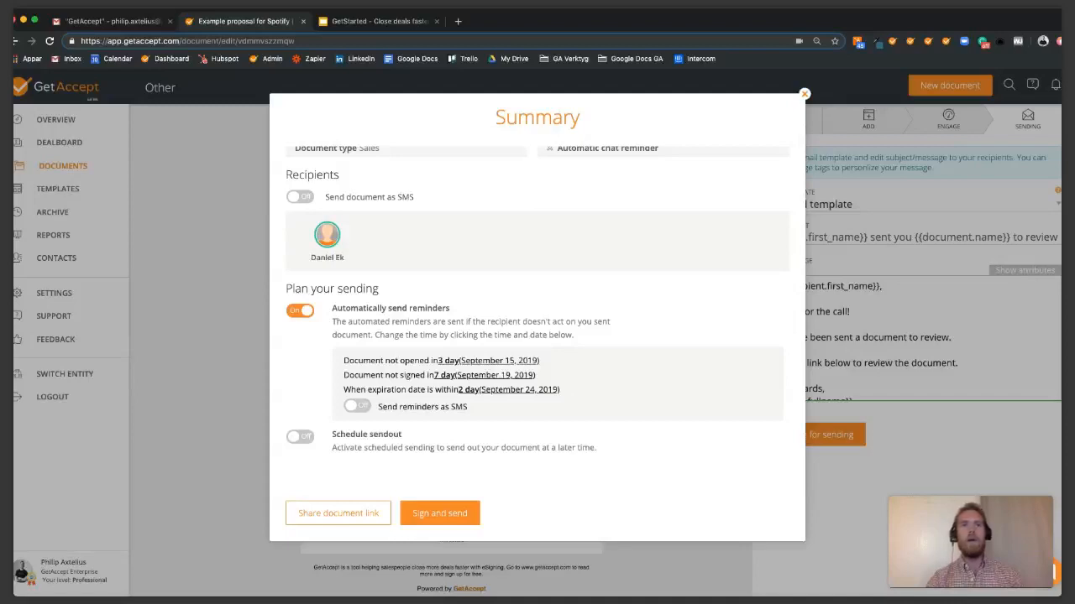
pyautogui.scroll(2, 538, 319)
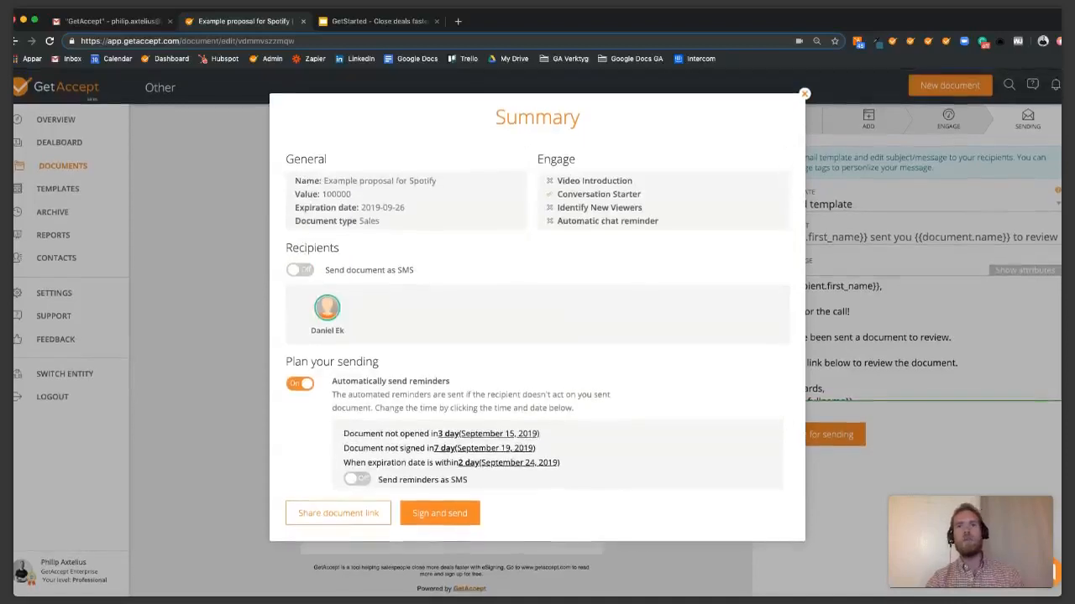
pyautogui.scroll(-2, 537, 319)
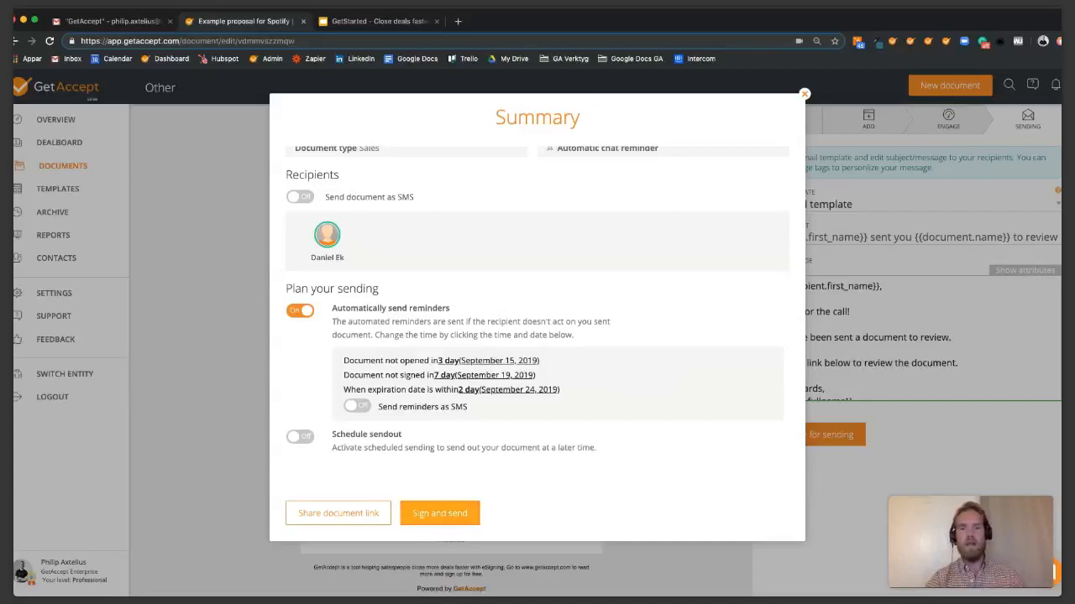
pyautogui.click(439, 513)
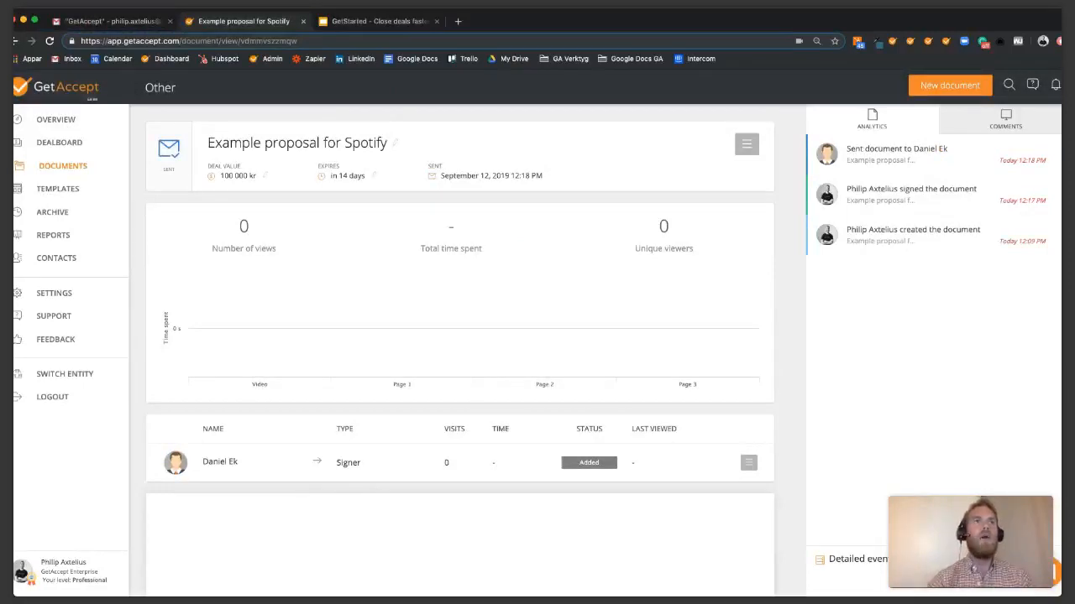
# In Gmail, refresh the GetAccept label and open the Spotify proposal invitation email.
pyautogui.hotkey('ctrl', 'shift', 'Tab')
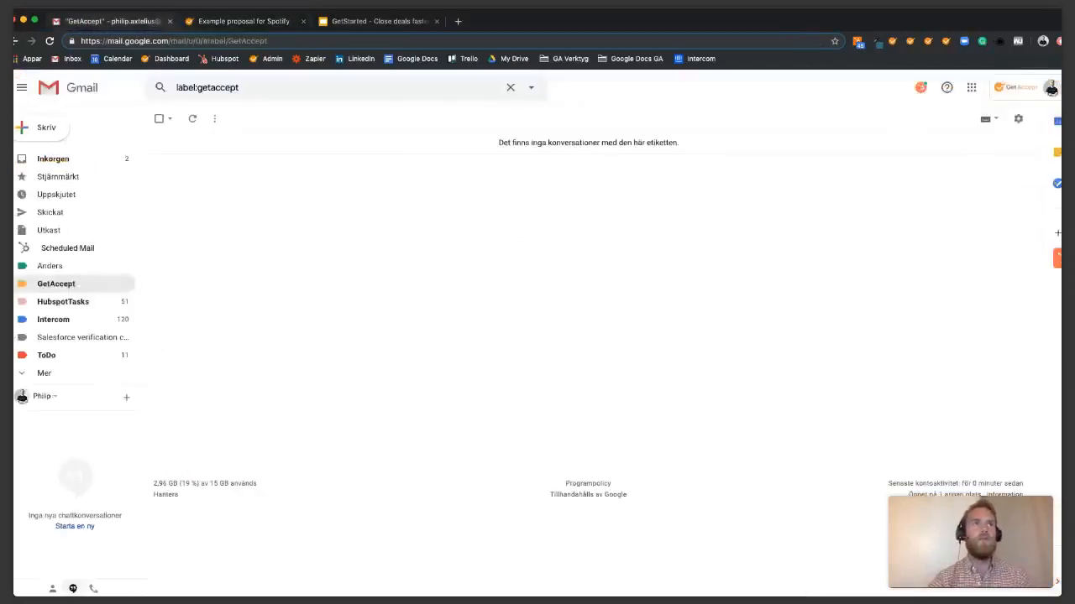
pyautogui.click(192, 118)
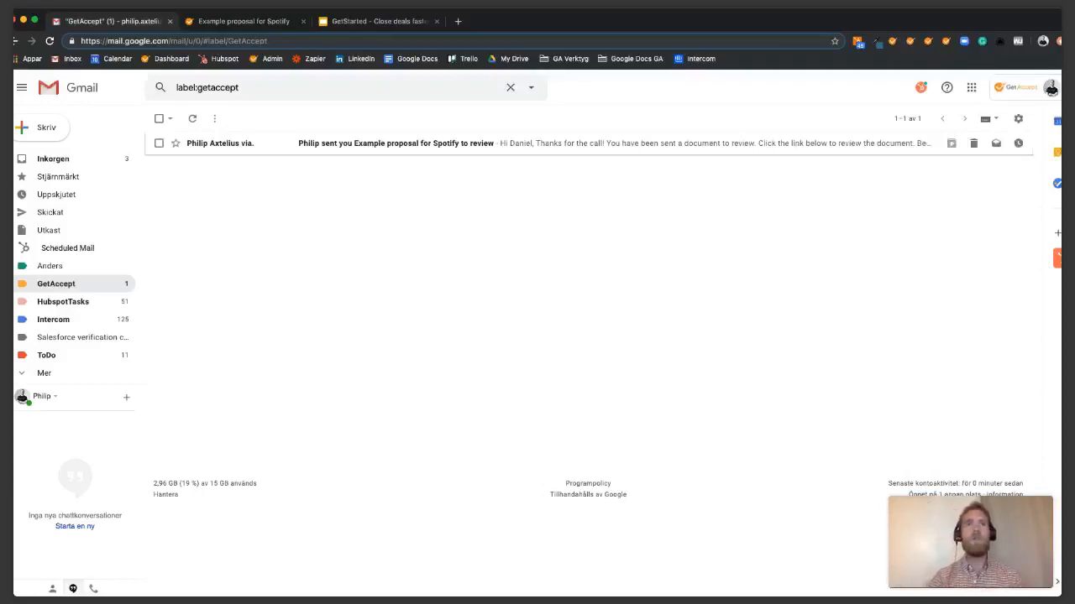
pyautogui.click(396, 143)
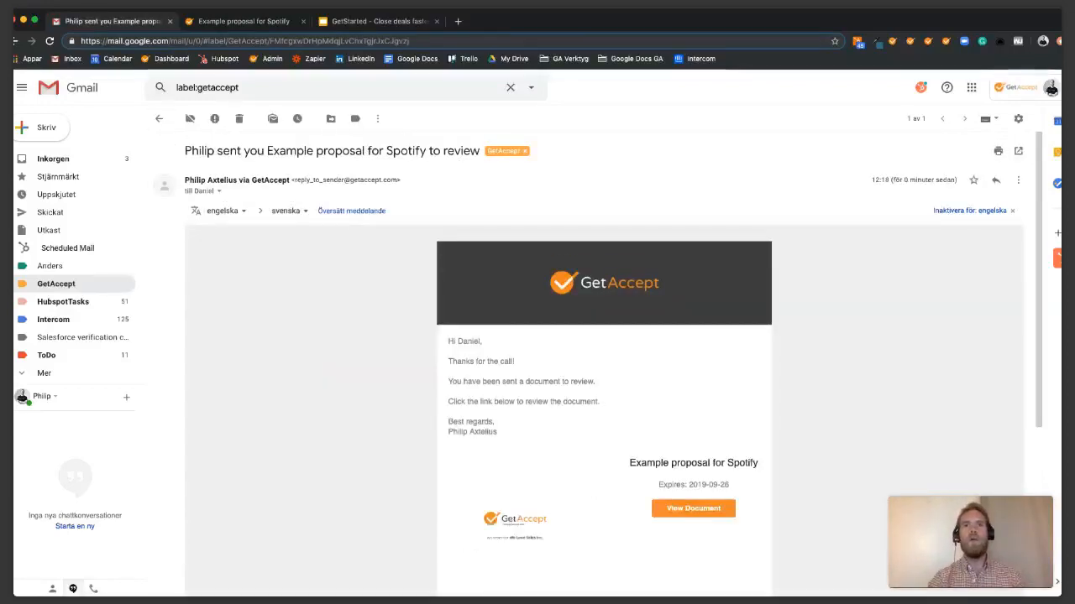
# Read through the invitation and open the shared proposal with View Document.
pyautogui.scroll(-3, 599, 336)
pyautogui.scroll(-1, 603, 352)
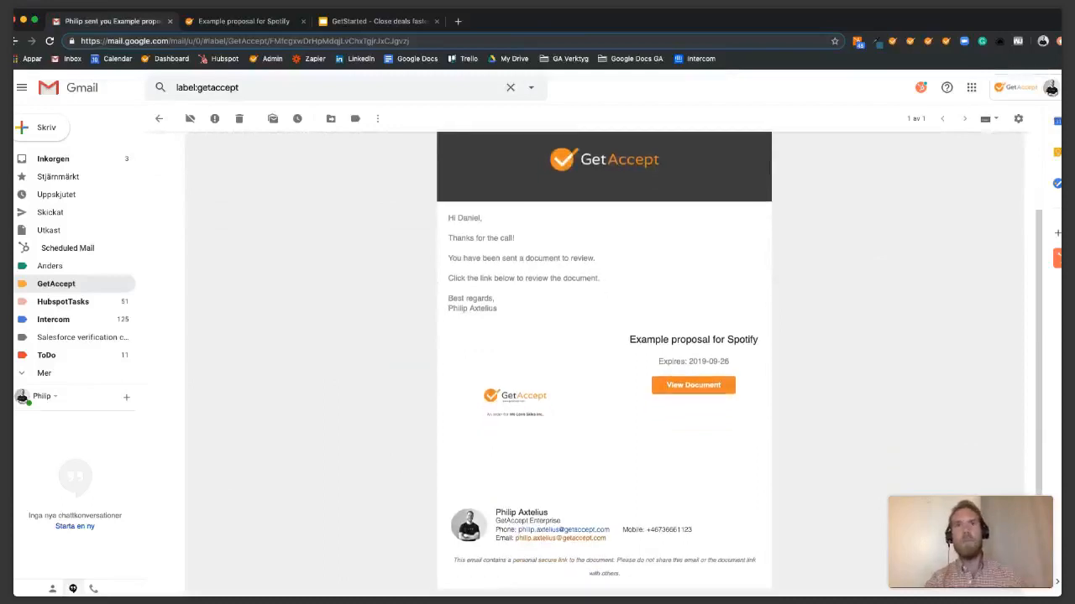
pyautogui.scroll(-1, 604, 361)
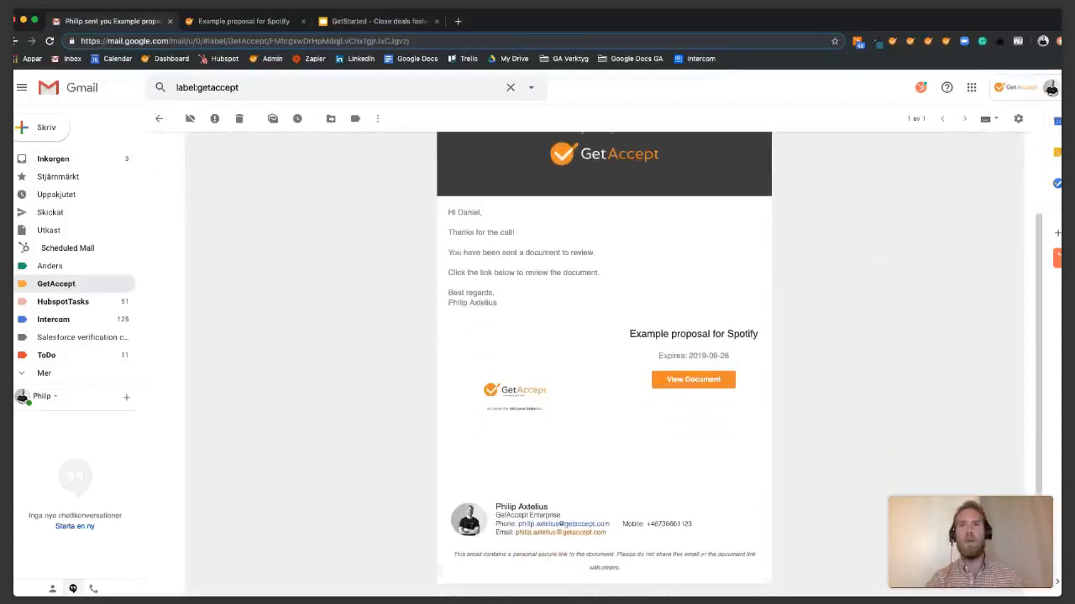
pyautogui.scroll(-1, 603, 361)
pyautogui.scroll(1, 604, 361)
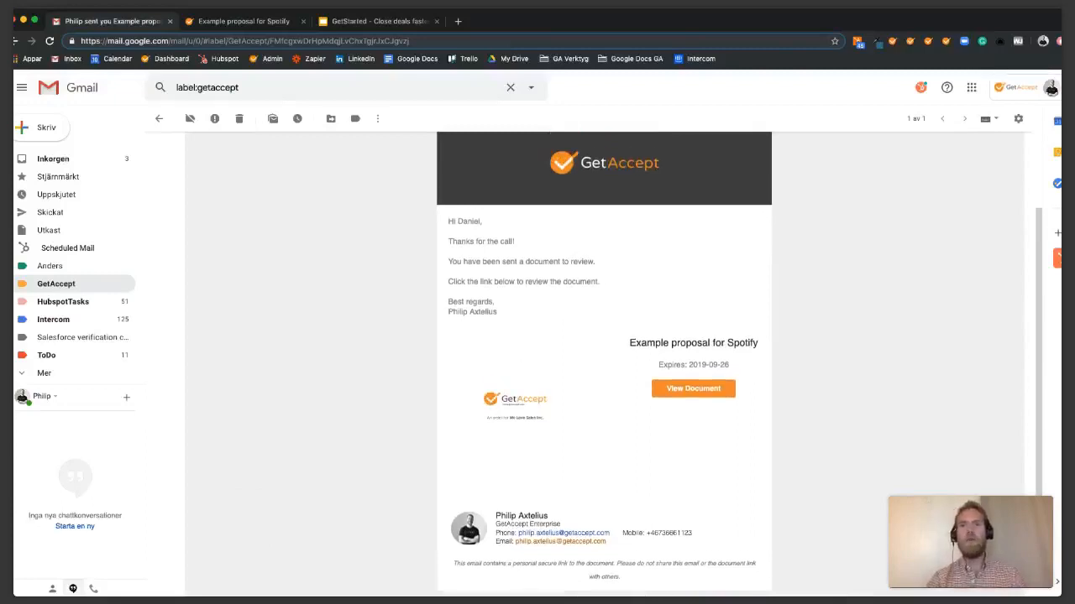
pyautogui.click(693, 389)
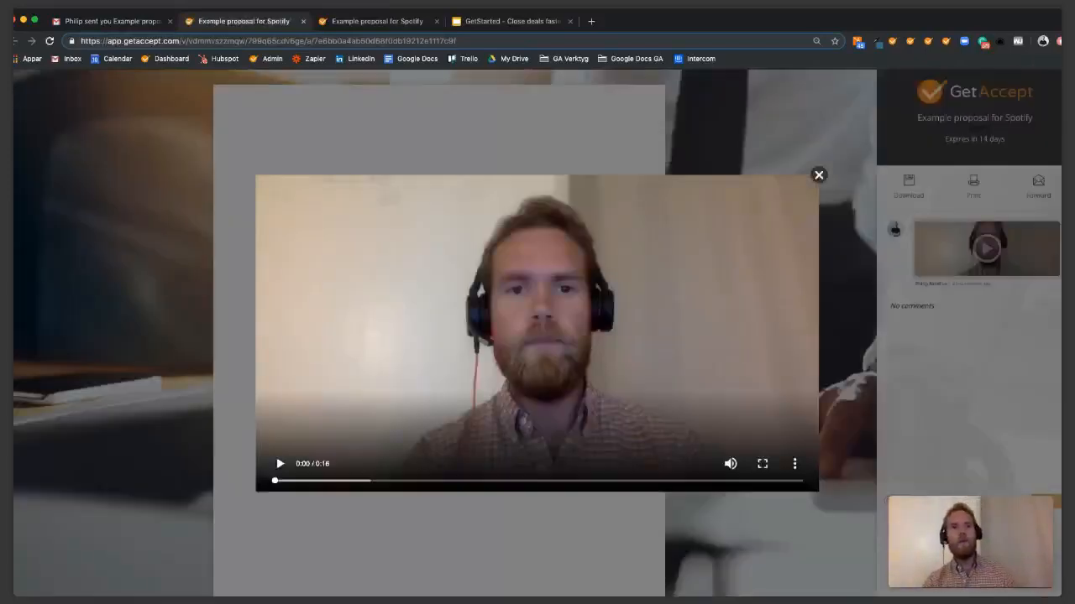
# Watch the proposal's welcome video, then scroll down through the proposal pages.
pyautogui.click(280, 464)
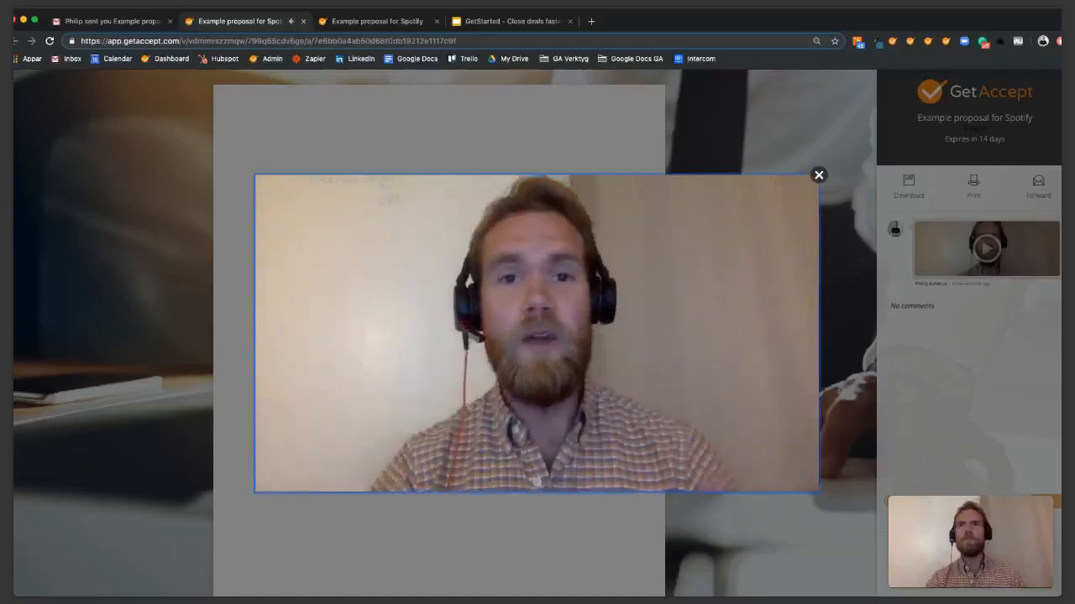
pyautogui.press('Escape')
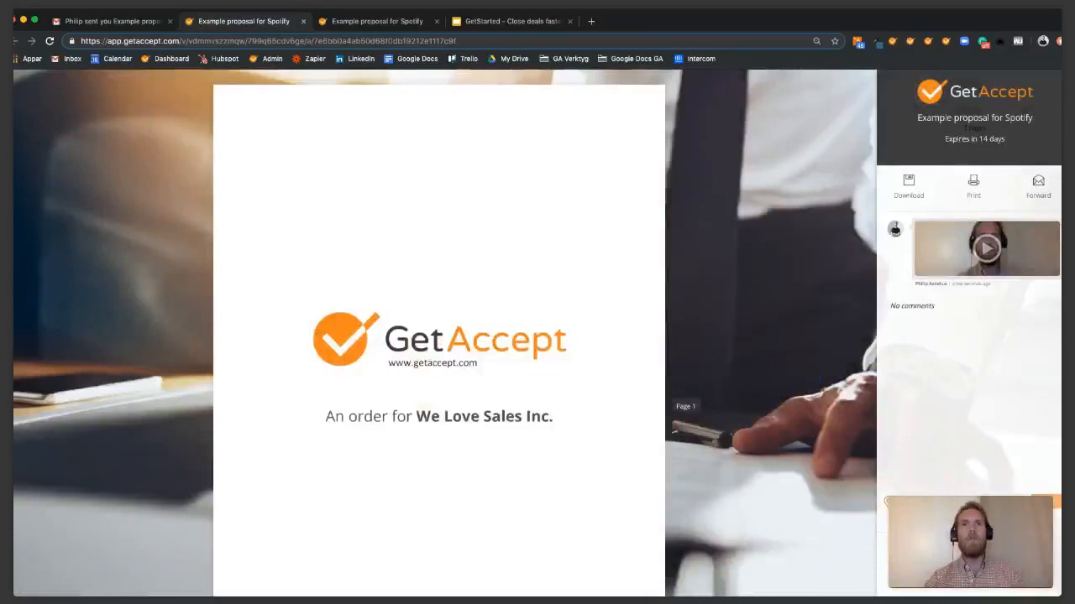
pyautogui.scroll(-5, 439, 335)
pyautogui.scroll(-5, 439, 336)
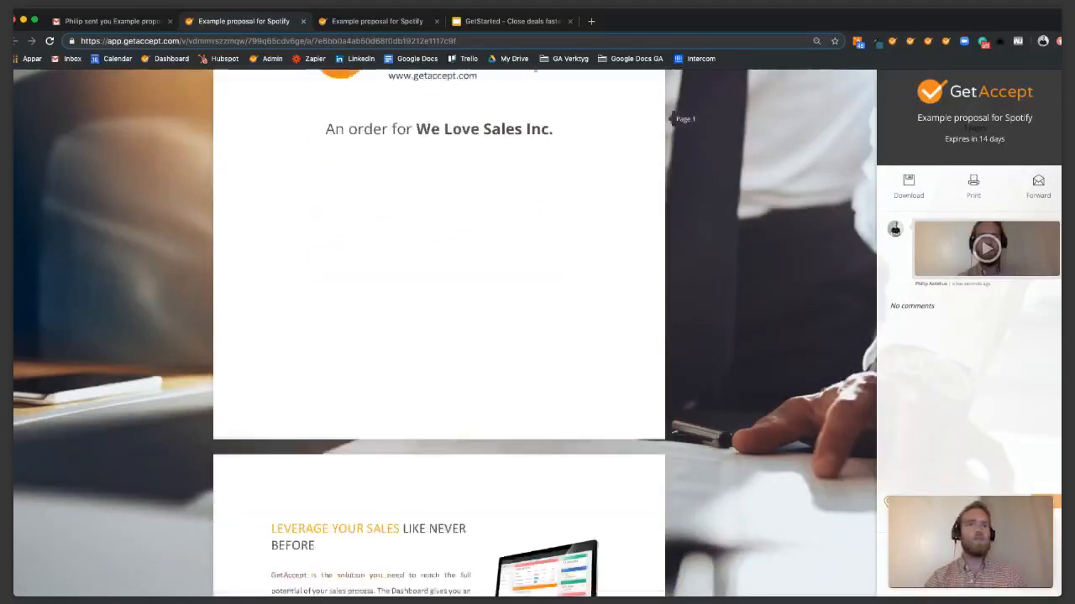
pyautogui.scroll(-6, 438, 336)
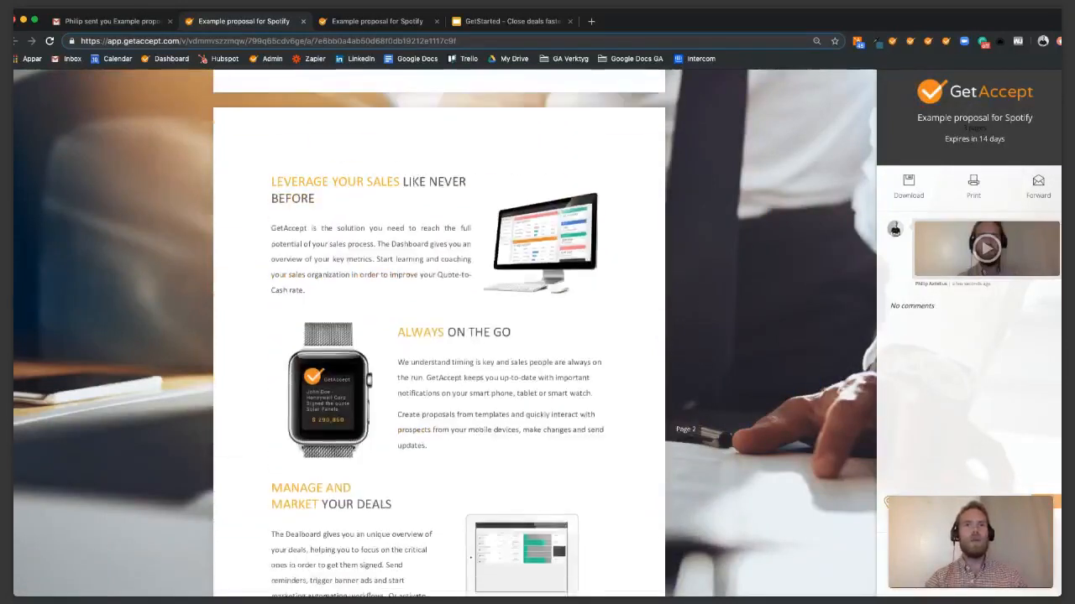
pyautogui.scroll(-3, 439, 336)
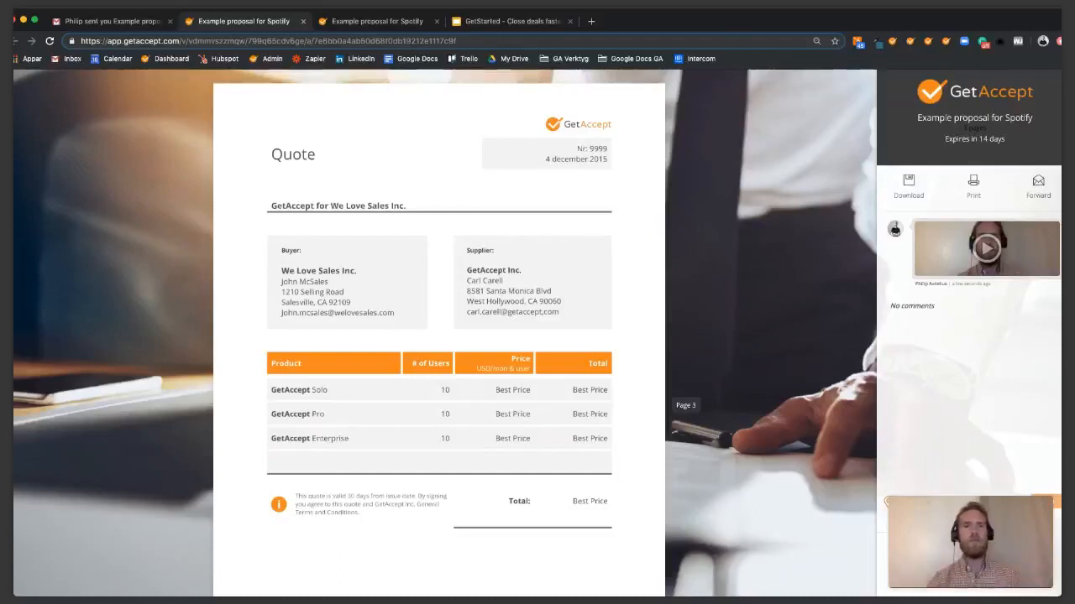
# Browse the pages around the Quote, then return to the Gmail invitation email.
pyautogui.scroll(5, 353, 426)
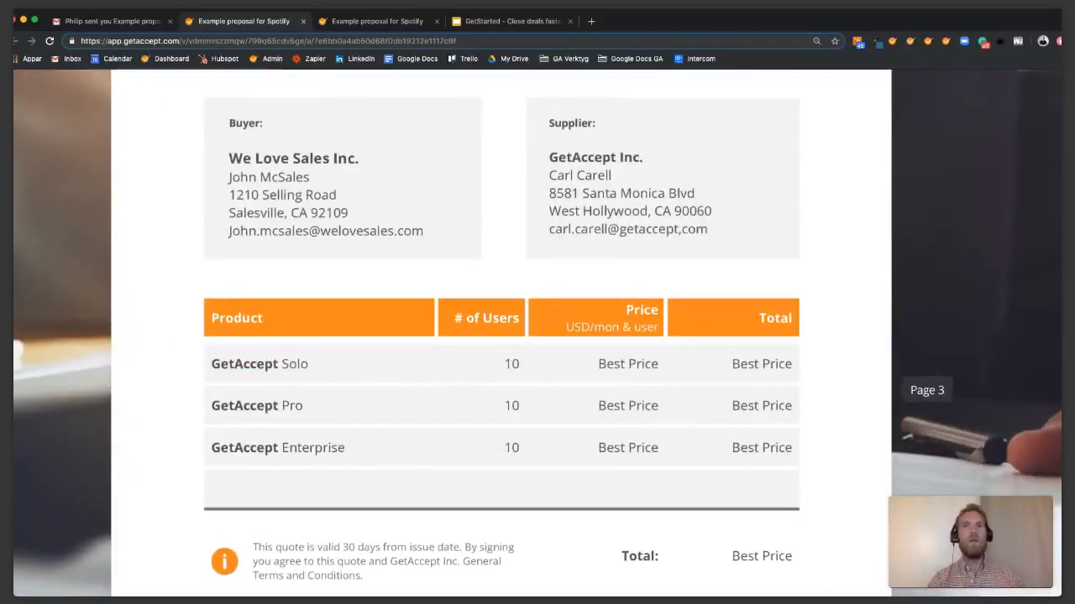
pyautogui.scroll(-5, 354, 252)
pyautogui.scroll(-2, 439, 333)
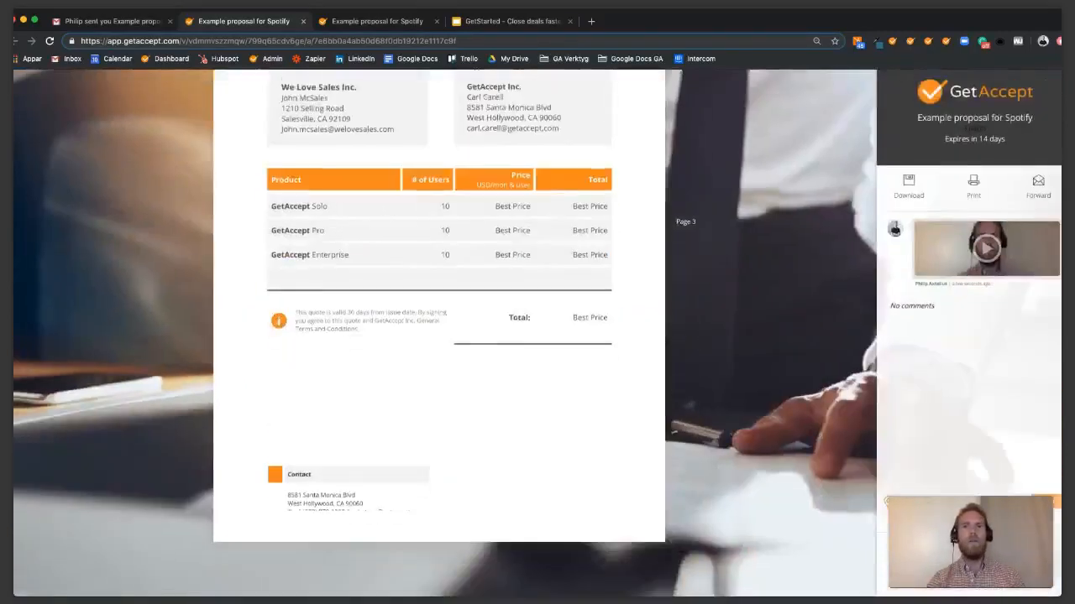
pyautogui.scroll(5, 439, 332)
pyautogui.scroll(10, 439, 332)
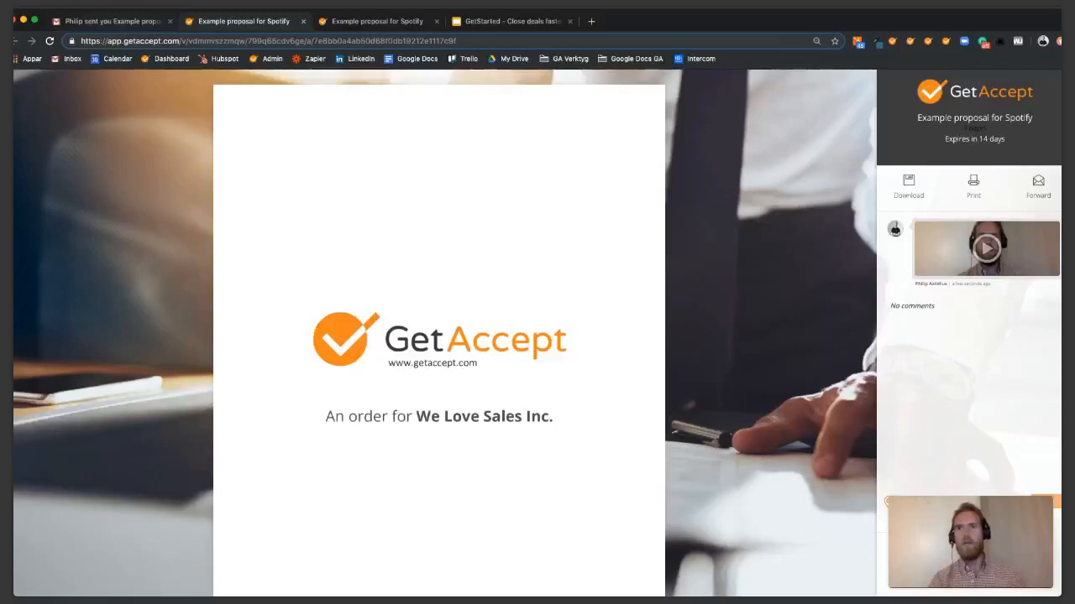
pyautogui.click(117, 22)
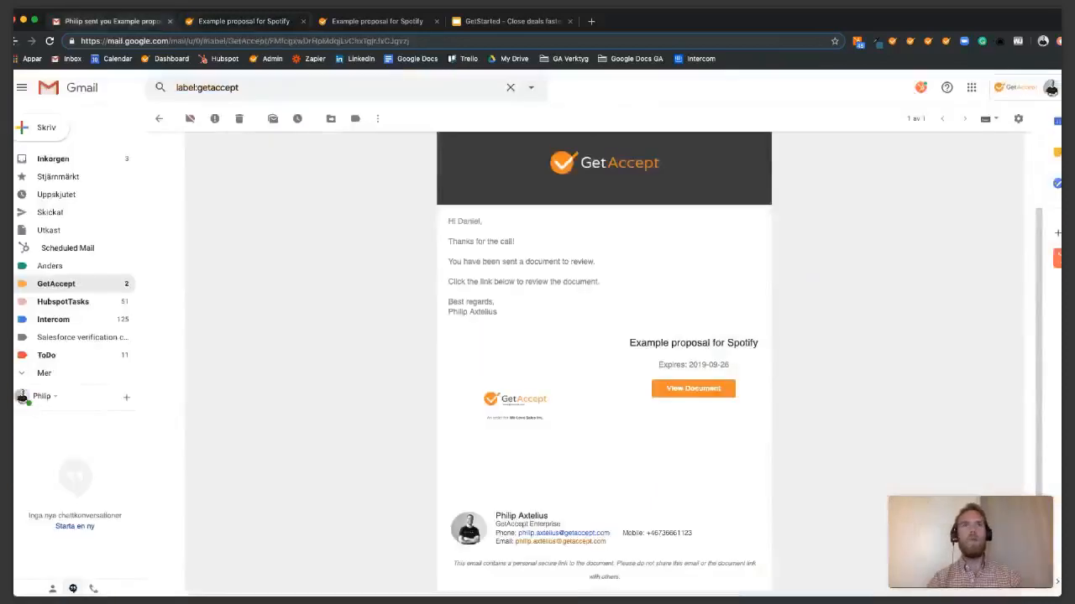
# Return to the GetAccept label list showing opened and reviewed notifications, then switch to GetAccept.
pyautogui.click(55, 284)
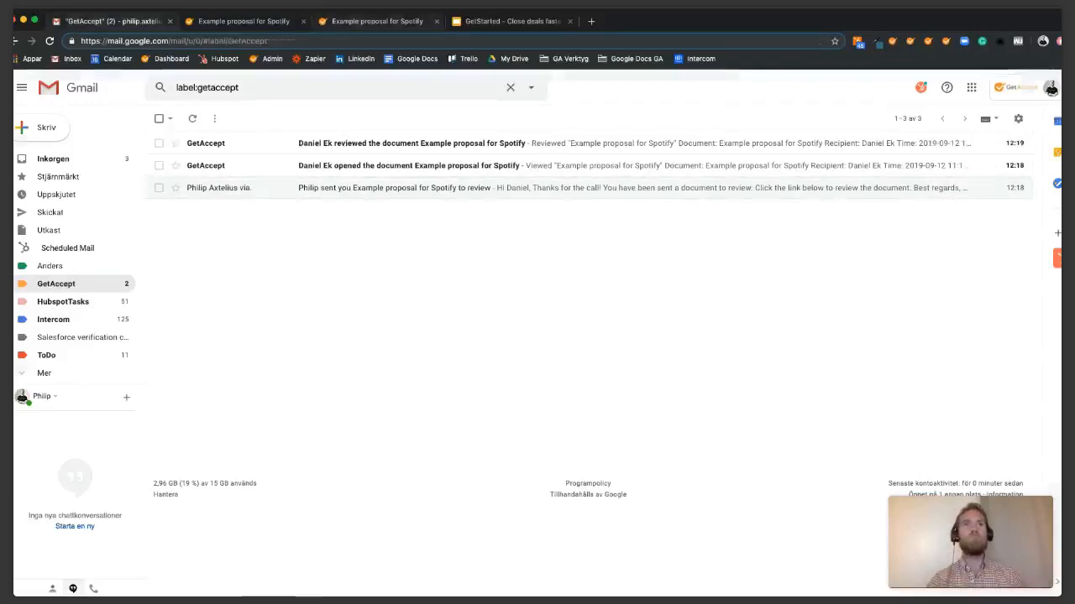
pyautogui.press('super+3')
# Check the Spotify deal's progress on the Dealboard: 1 view and the signer marked Reviewed.
pyautogui.click(56, 119)
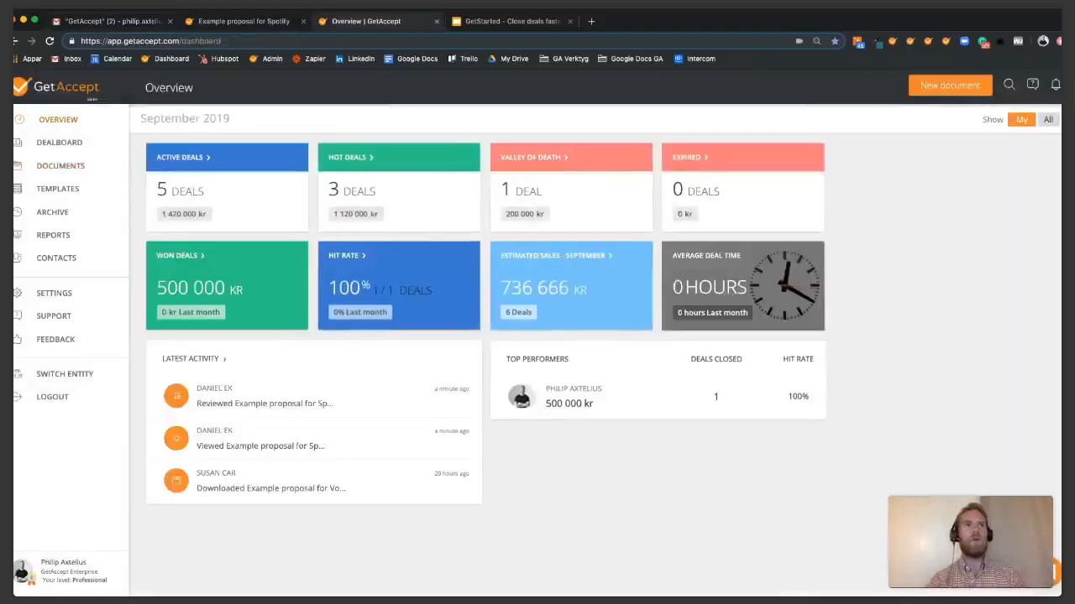
pyautogui.click(59, 142)
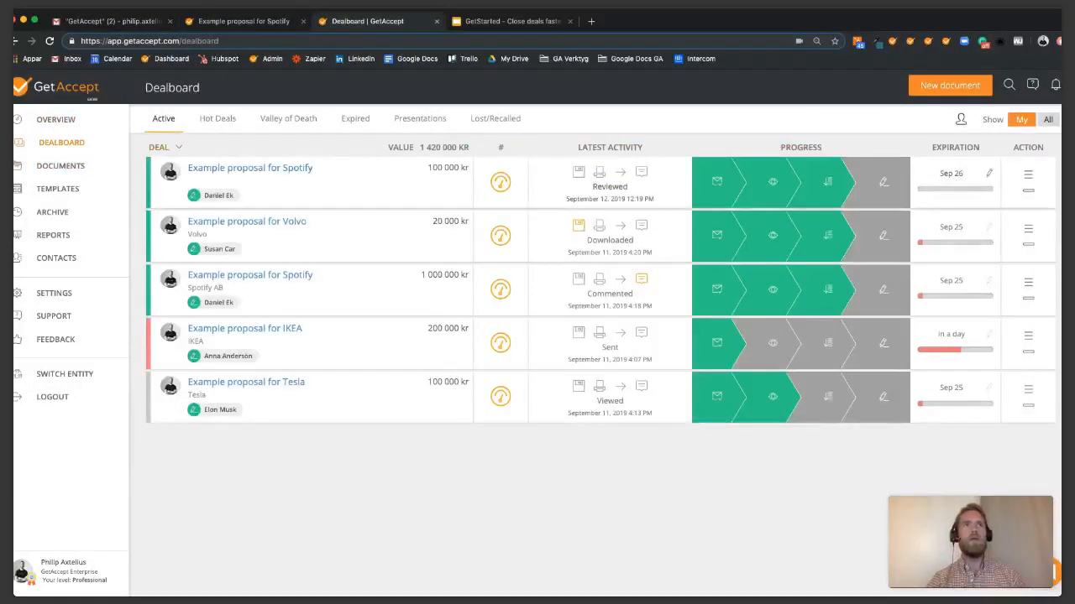
pyautogui.moveTo(214, 194)
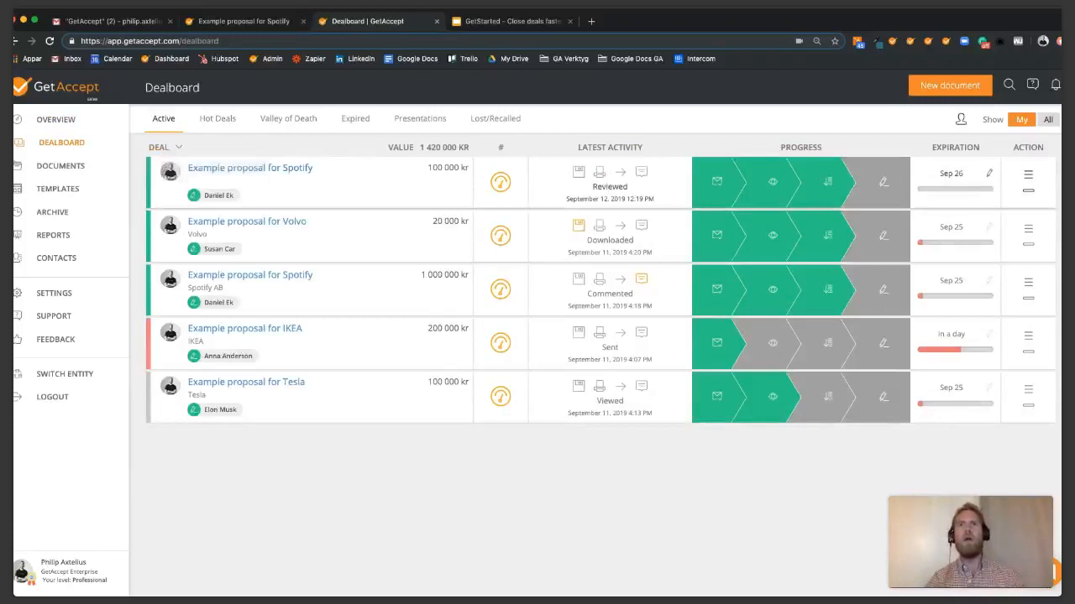
pyautogui.moveTo(716, 181)
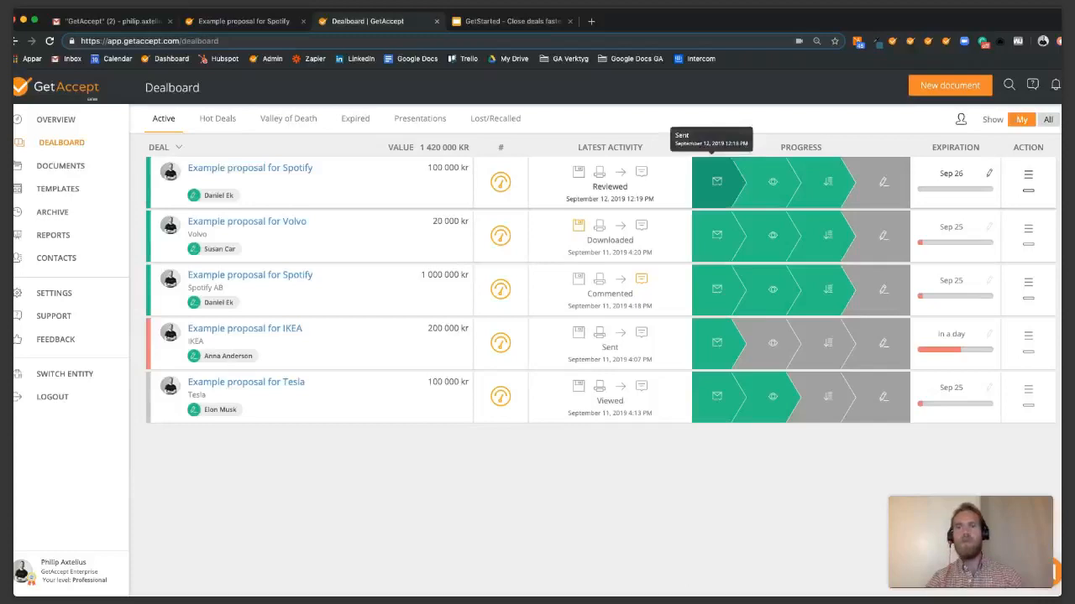
pyautogui.moveTo(827, 181)
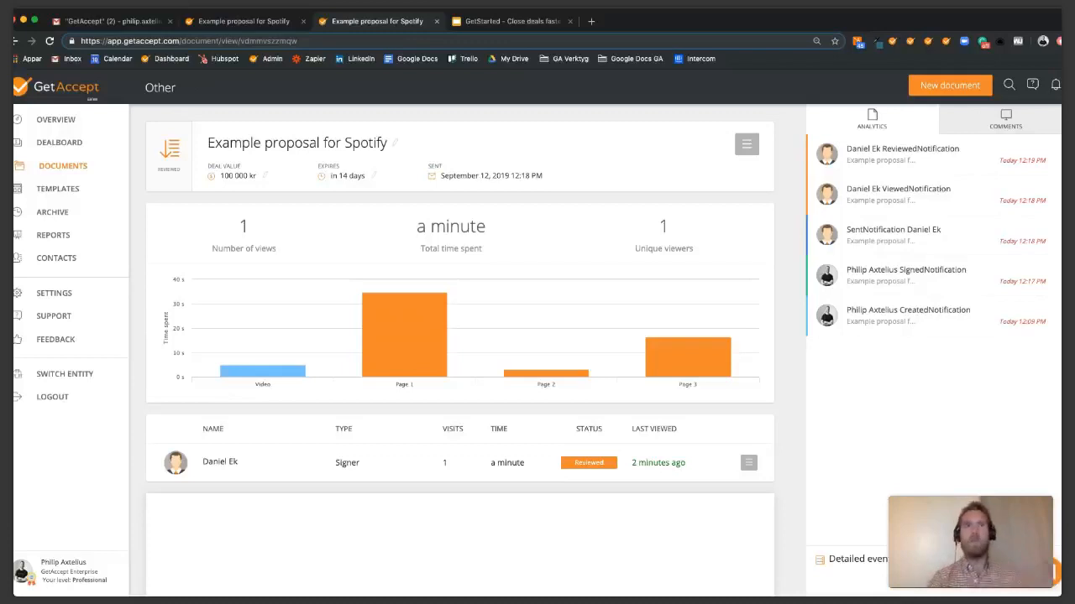
# Switch to the second 'Example proposal for Spotify' tab showing the recipient view and new chat message.
pyautogui.click(229, 21)
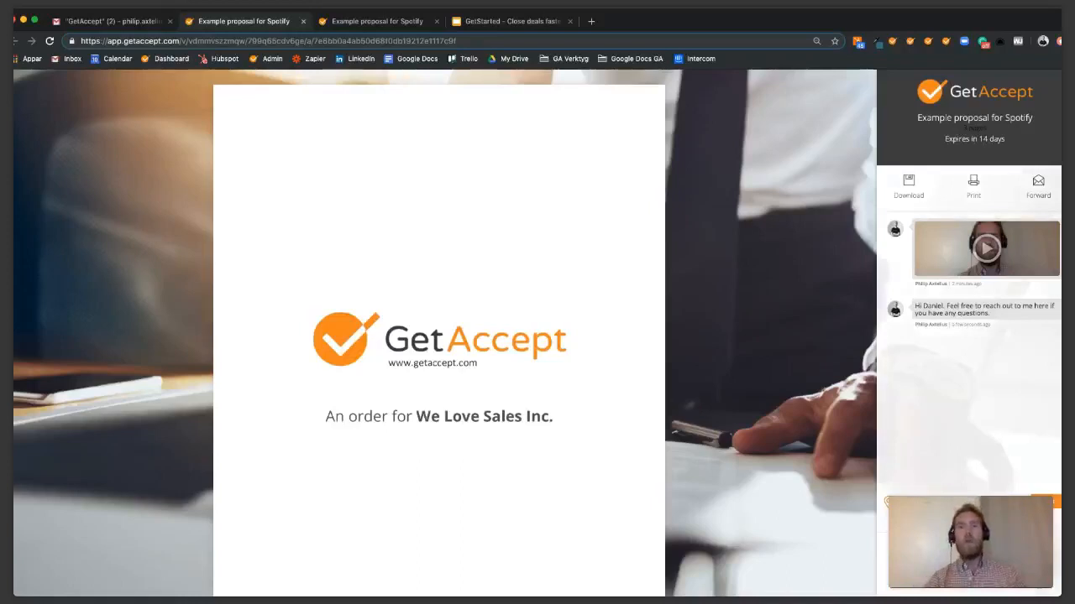
# Scroll down to the Quote page and start signing the proposal as the recipient.
pyautogui.scroll(-6, 440, 336)
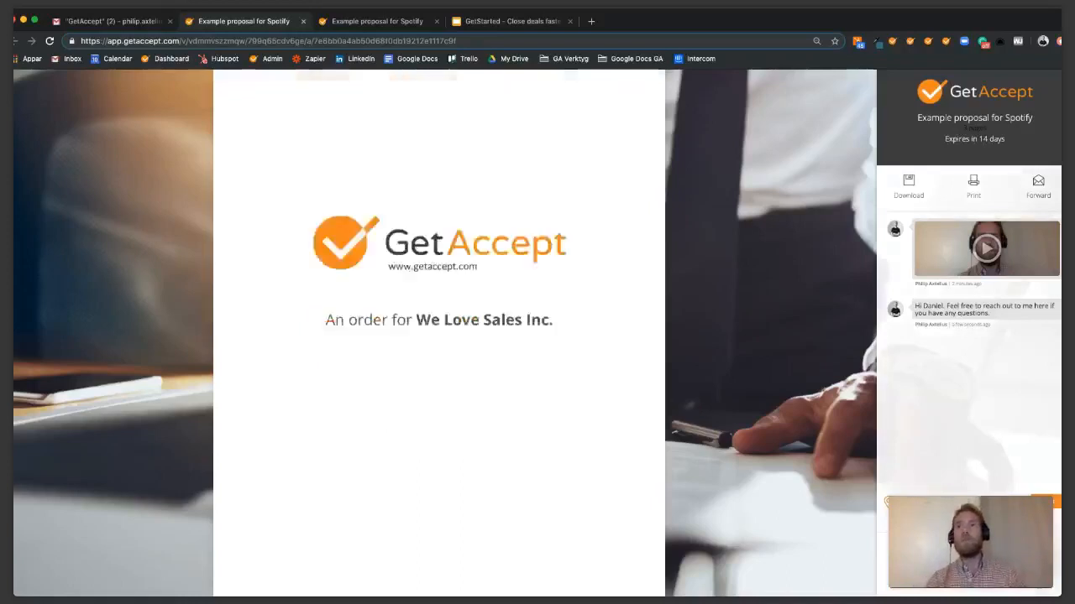
pyautogui.scroll(-7, 439, 336)
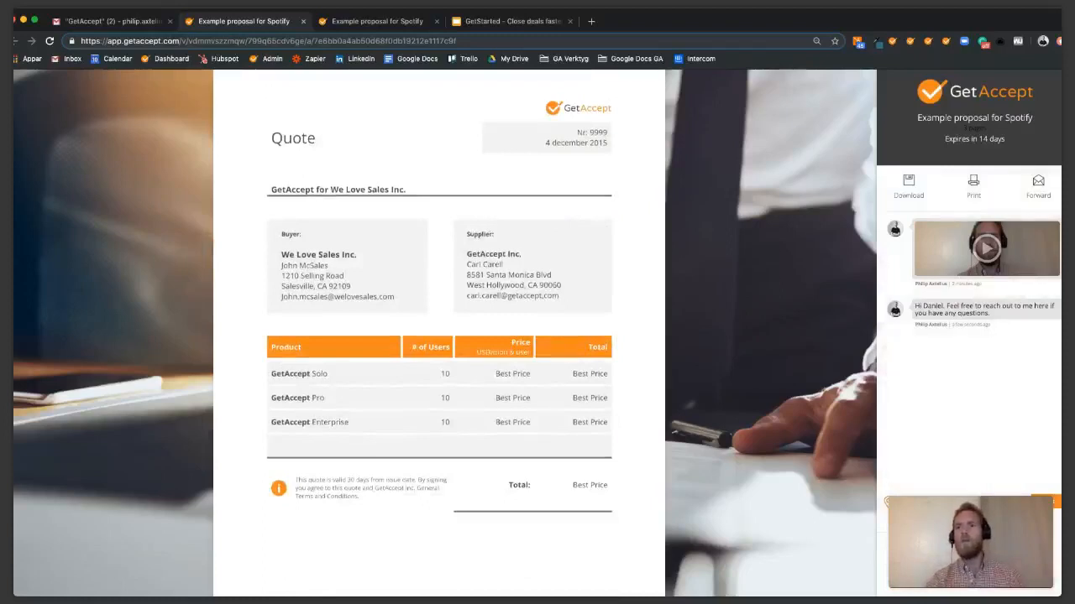
pyautogui.click(970, 559)
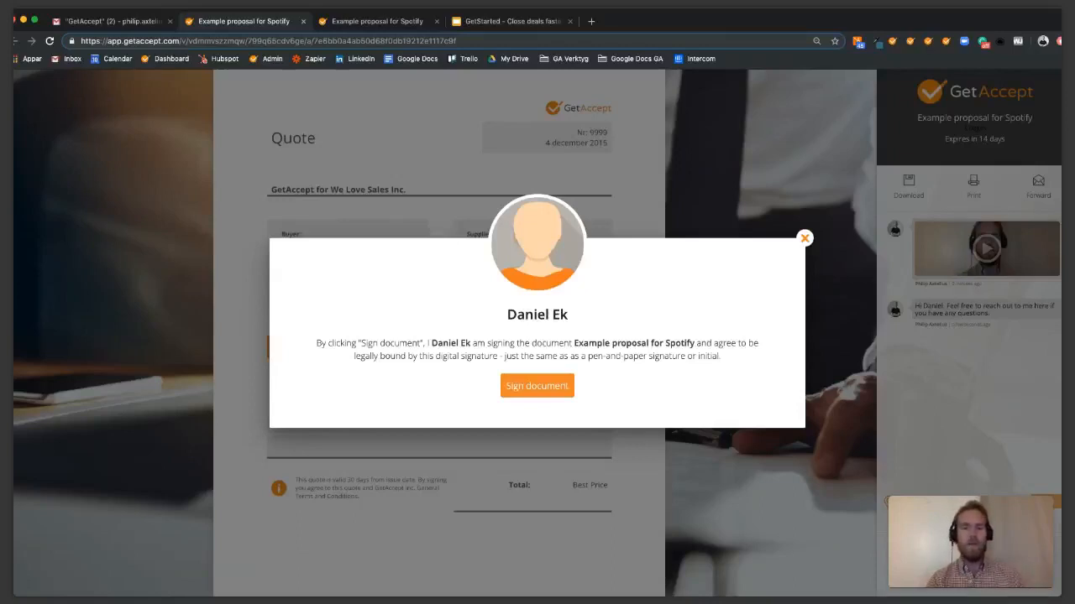
# Sign 'Example proposal for Spotify' as the recipient, then return to Gmail's GetAccept label.
pyautogui.moveTo(504, 356); pyautogui.dragTo(721, 355)
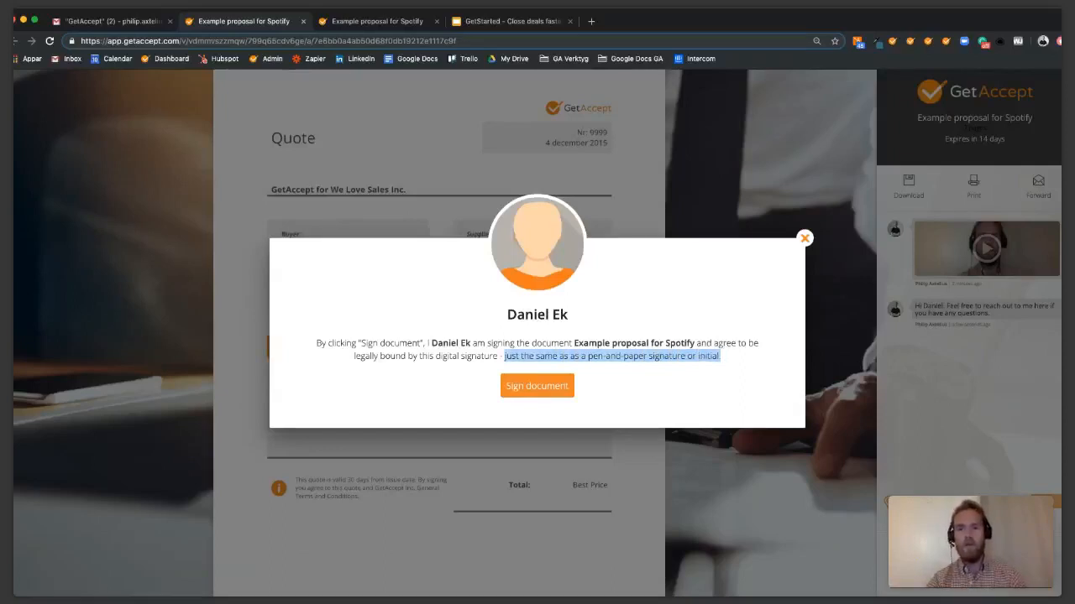
pyautogui.click(671, 379)
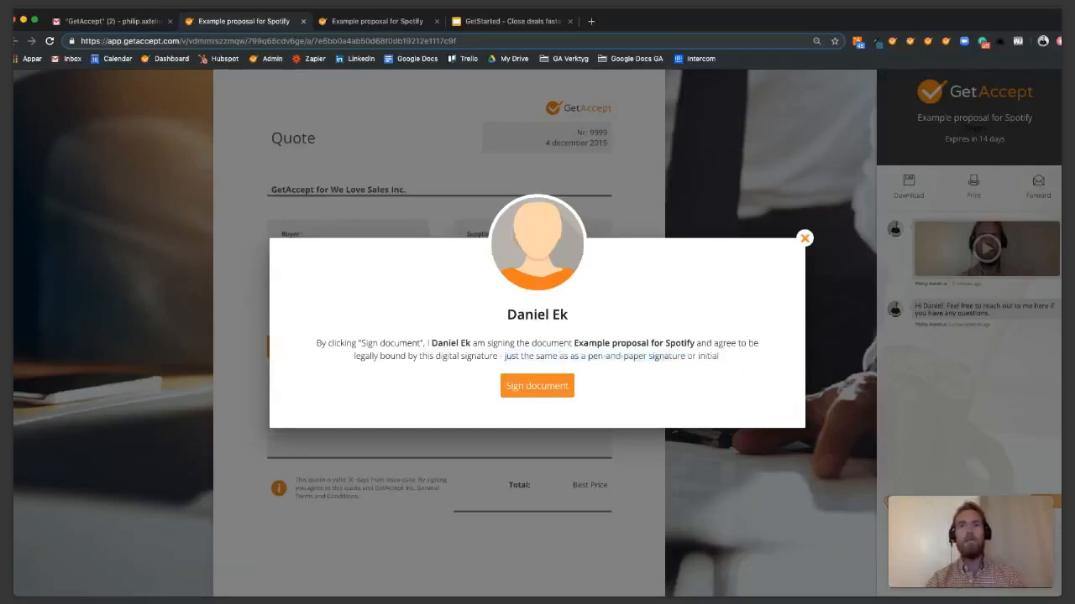
pyautogui.click(537, 385)
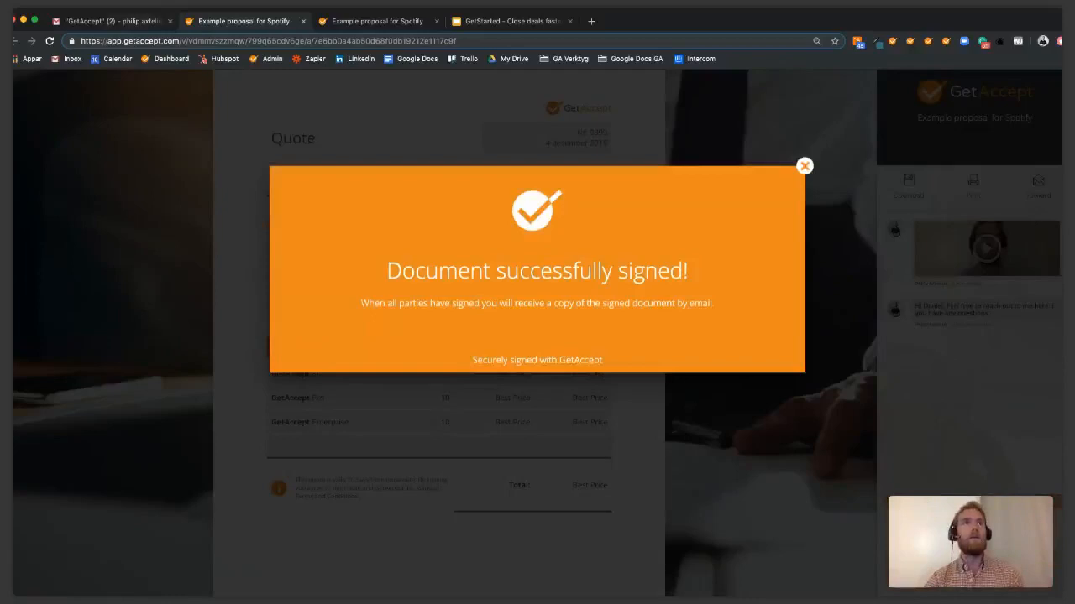
pyautogui.click(113, 21)
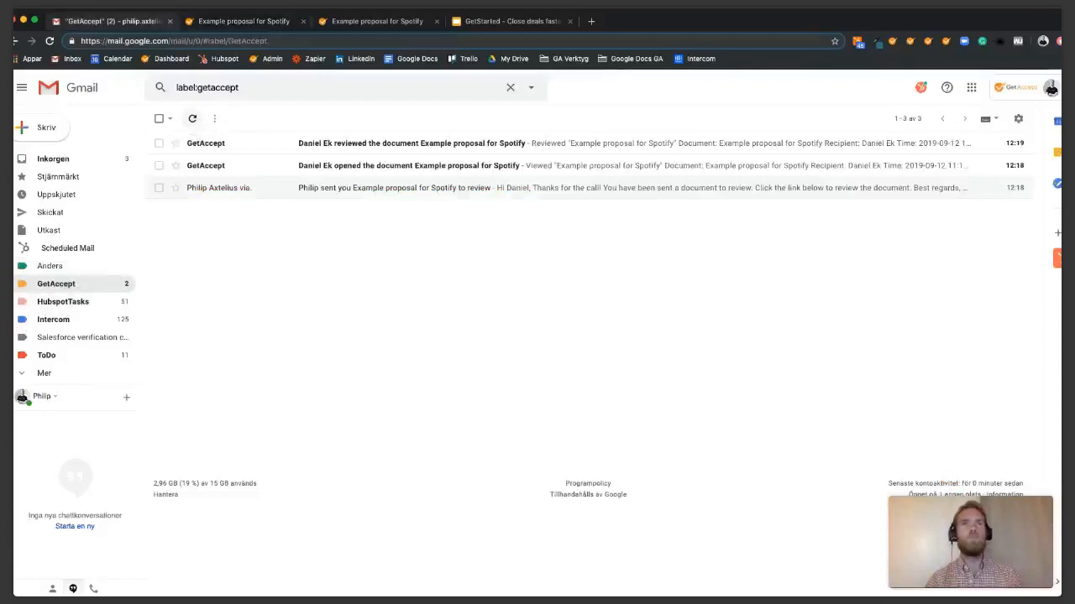
# Refresh the GetAccept label and read through the 'Signed copy of Example proposal for Spotify' email thread.
pyautogui.click(192, 118)
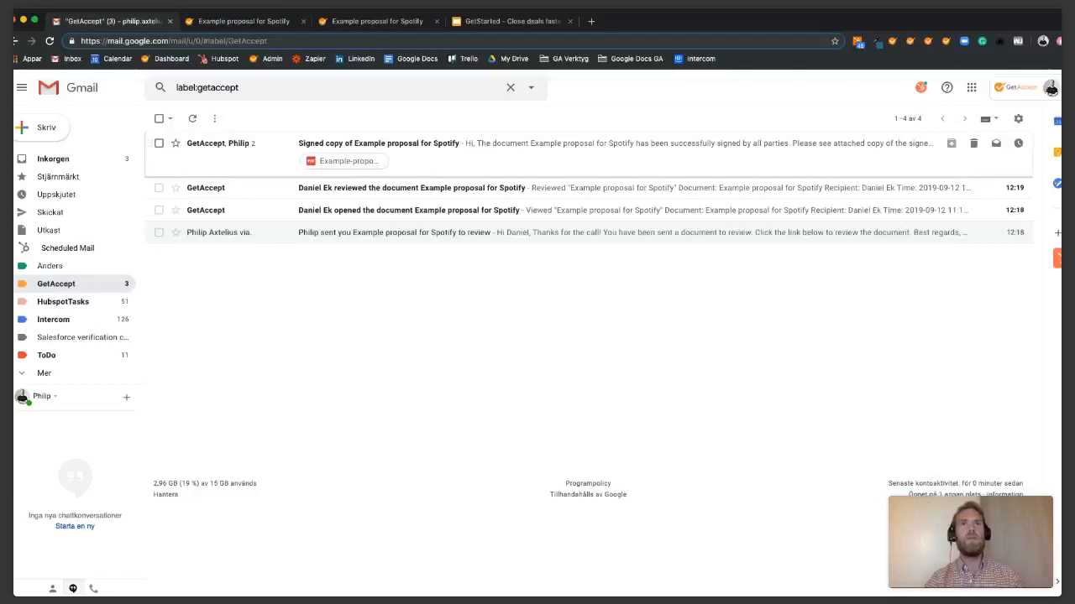
pyautogui.click(378, 143)
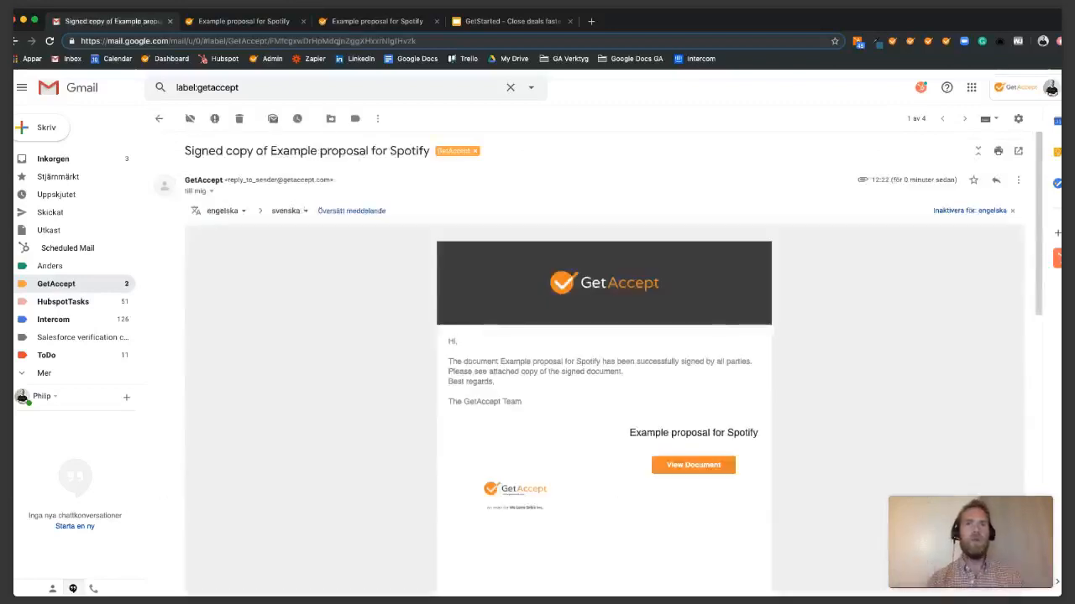
pyautogui.scroll(-7, 605, 361)
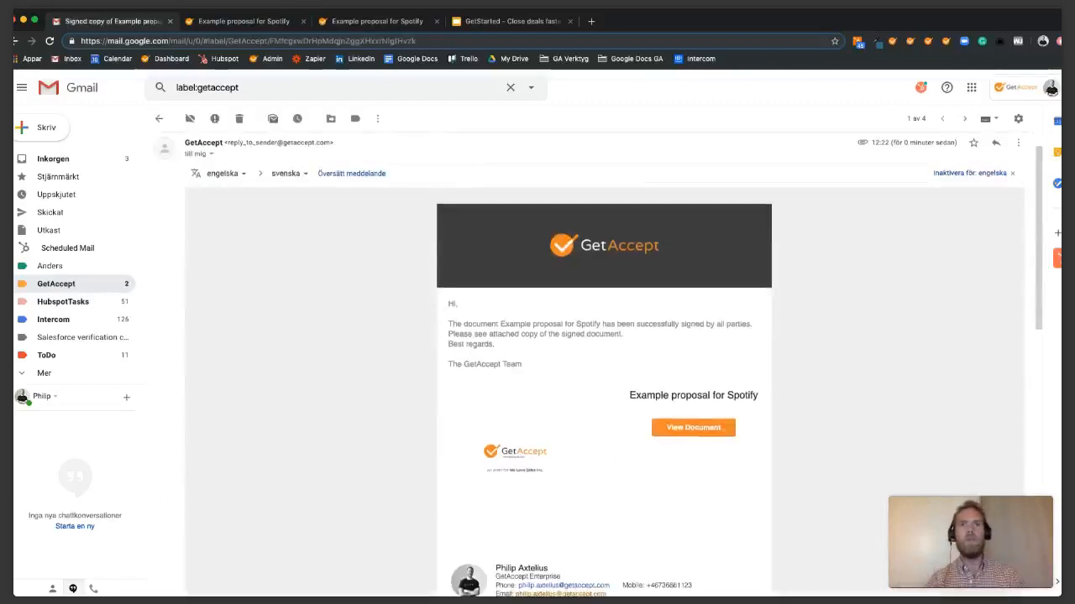
pyautogui.scroll(-3, 605, 361)
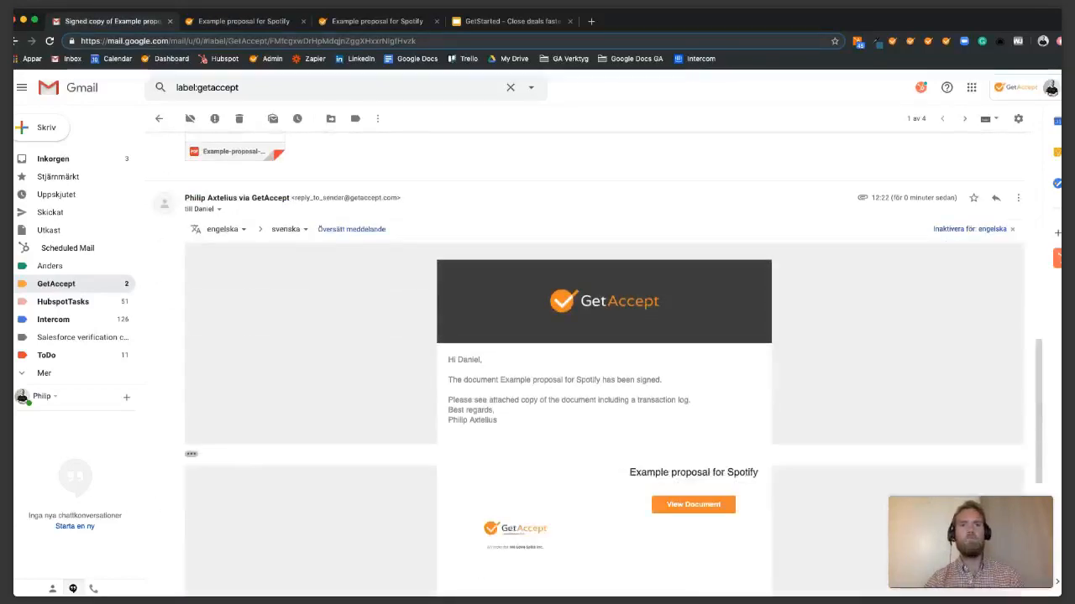
pyautogui.scroll(-1, 604, 361)
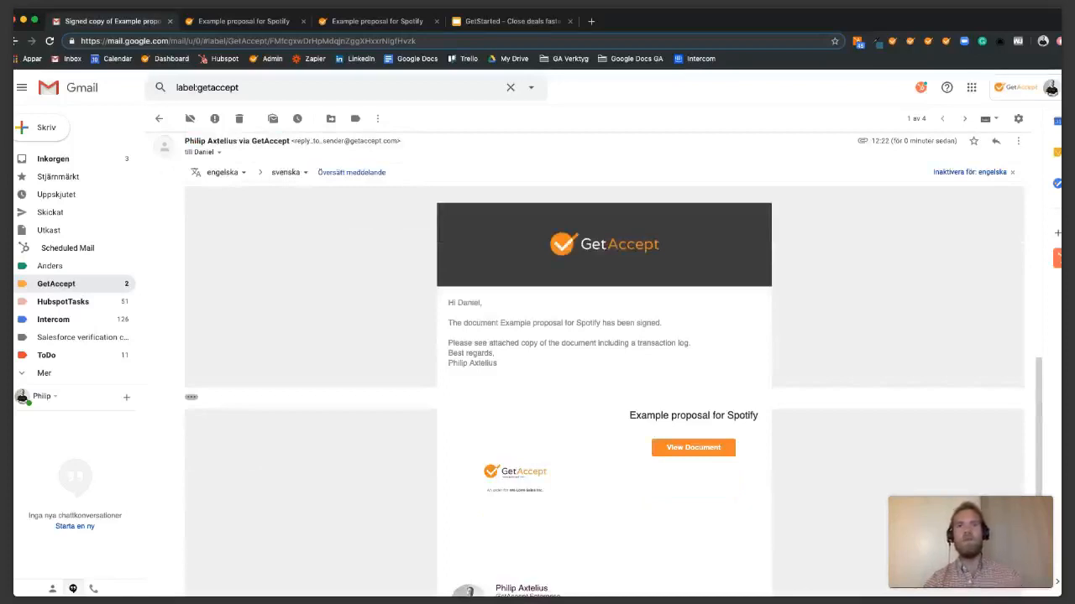
pyautogui.scroll(-1, 604, 366)
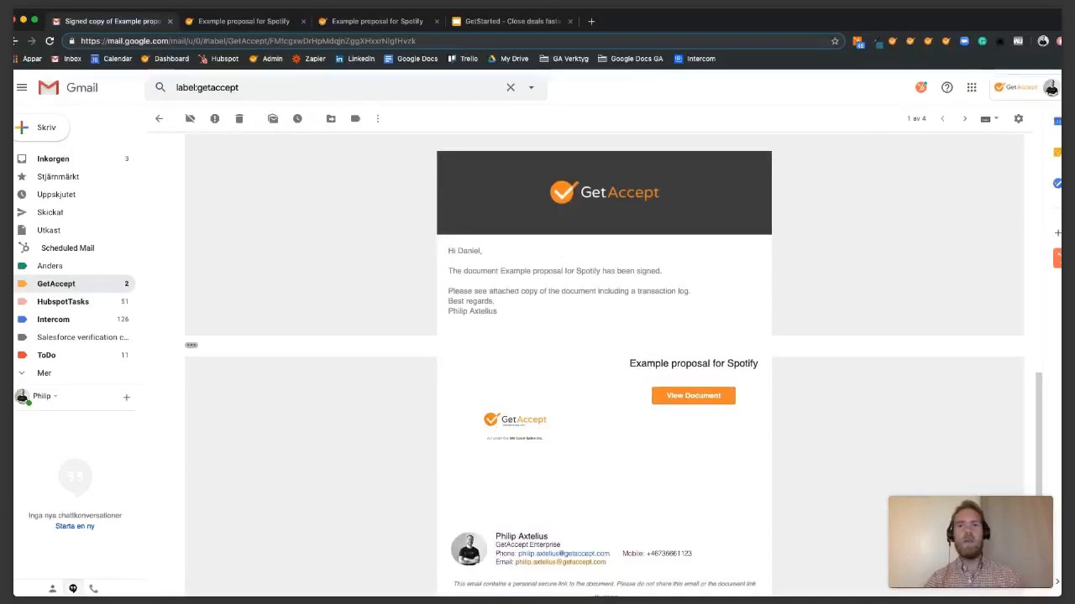
pyautogui.scroll(-5, 604, 366)
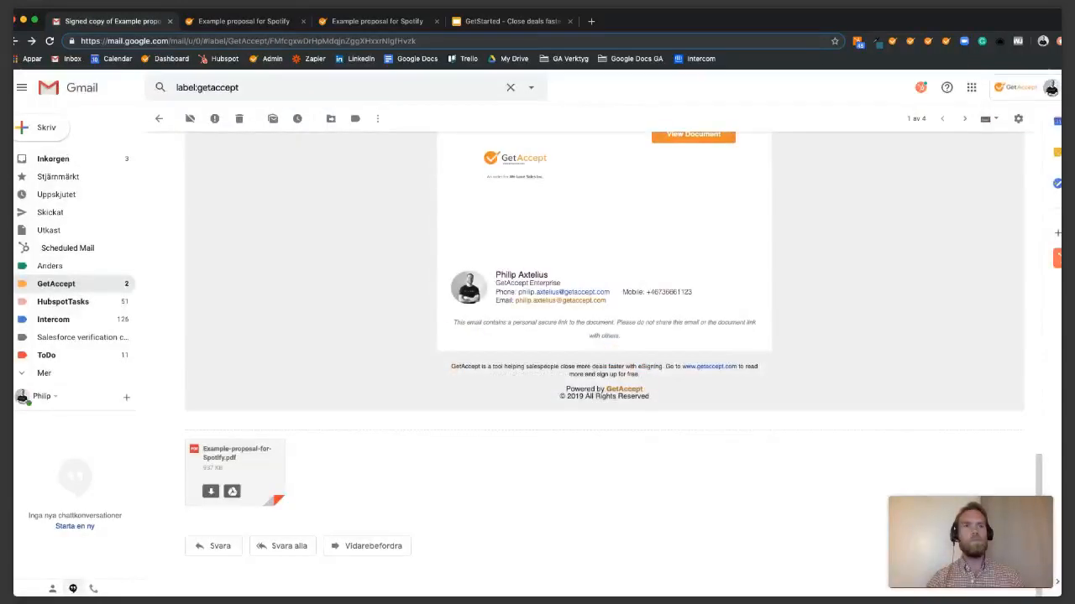
# Preview the signed Example-proposal-for-Spotify.pdf and zoom in to read its Signature Certificate.
pyautogui.click(235, 466)
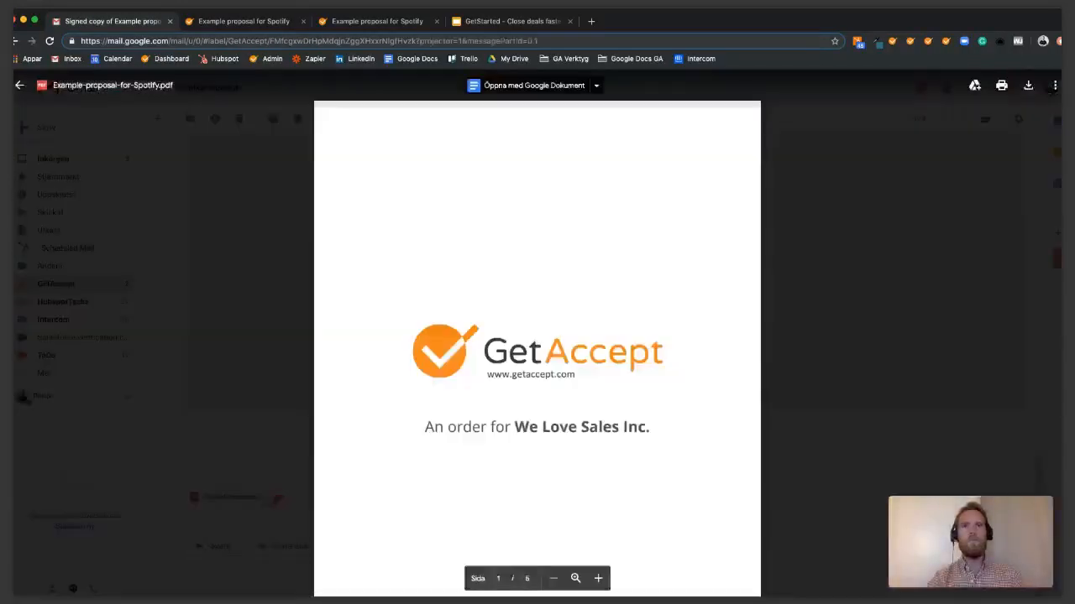
pyautogui.scroll(-10, 538, 336)
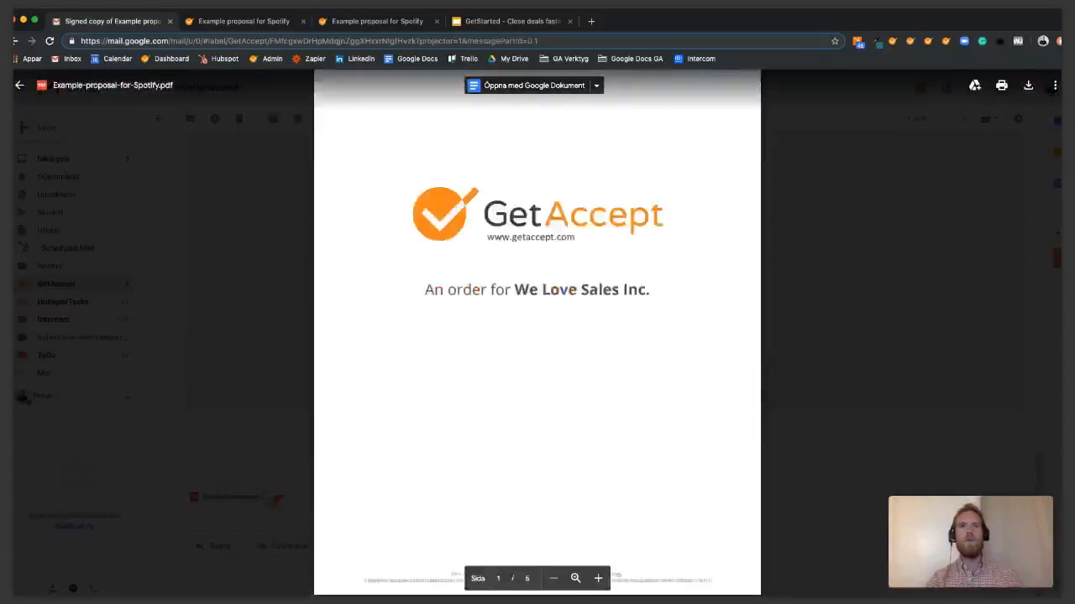
pyautogui.scroll(-10, 537, 335)
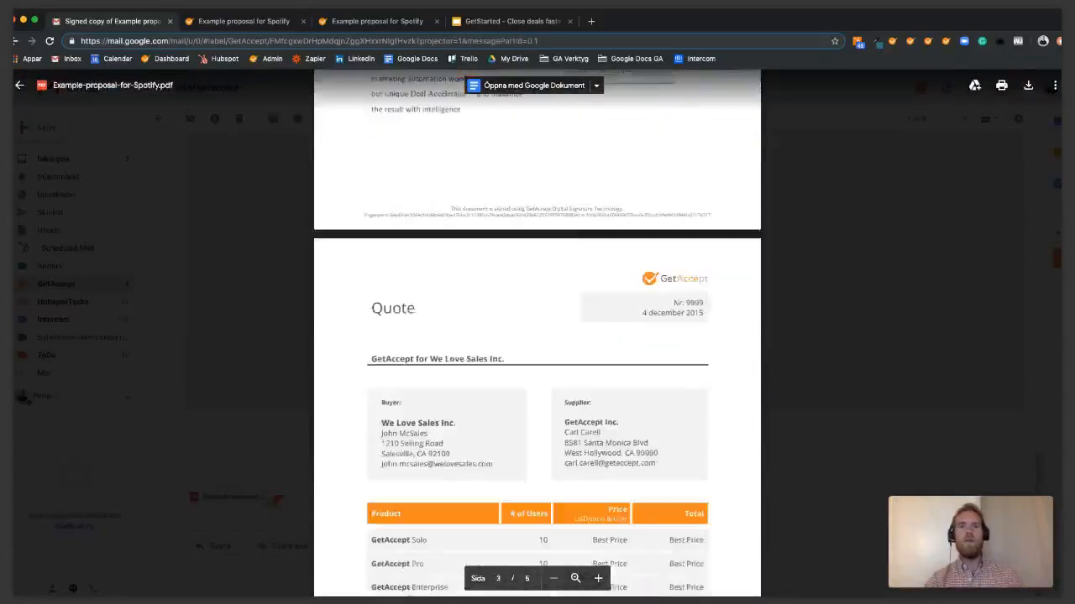
pyautogui.scroll(-10, 537, 336)
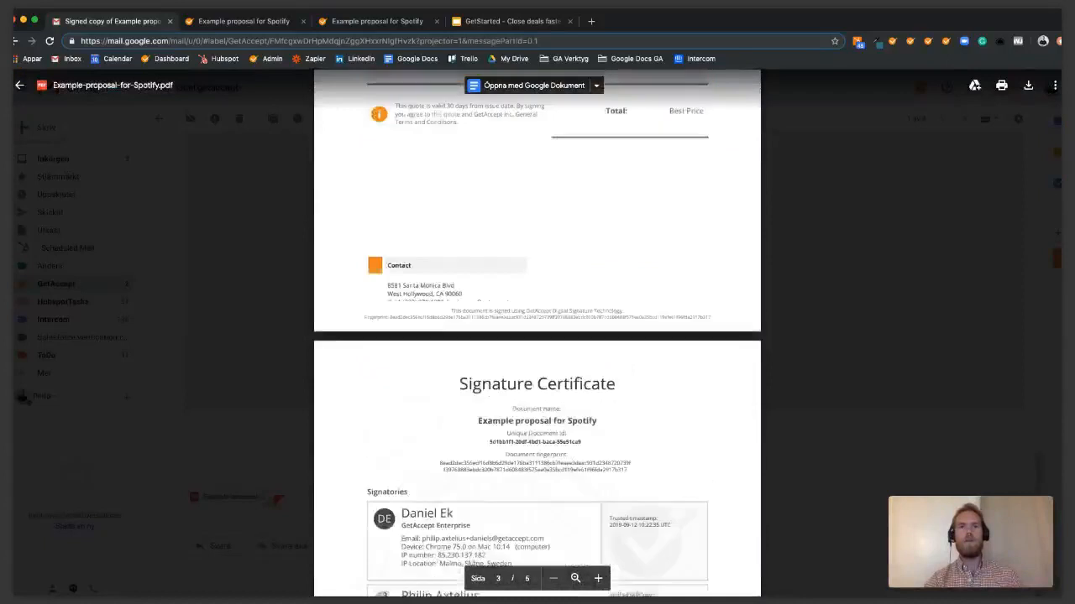
pyautogui.scroll(-1, 537, 336)
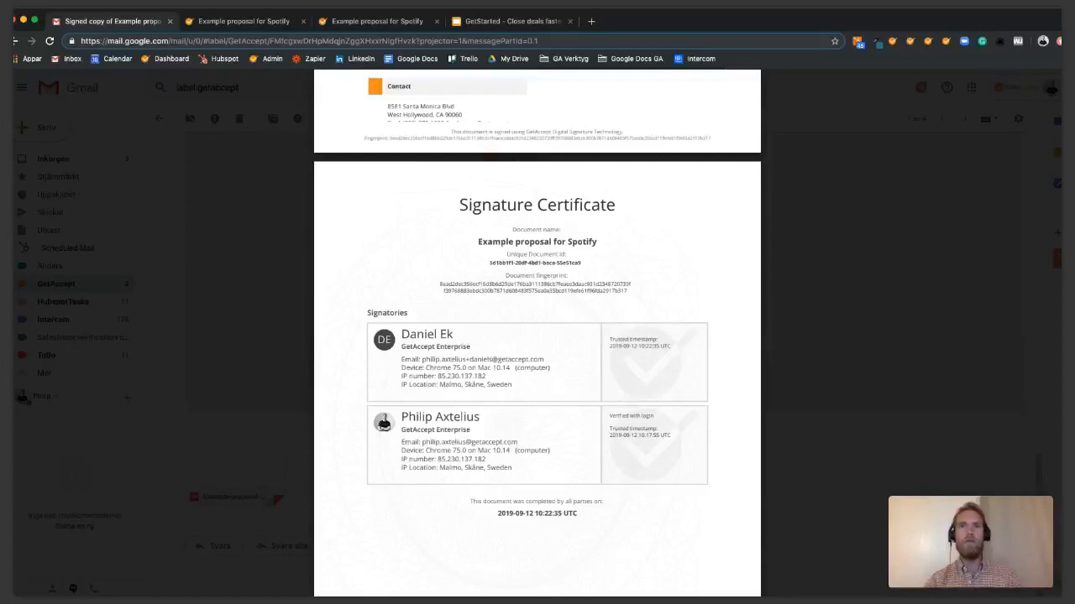
pyautogui.scroll(4, 538, 336)
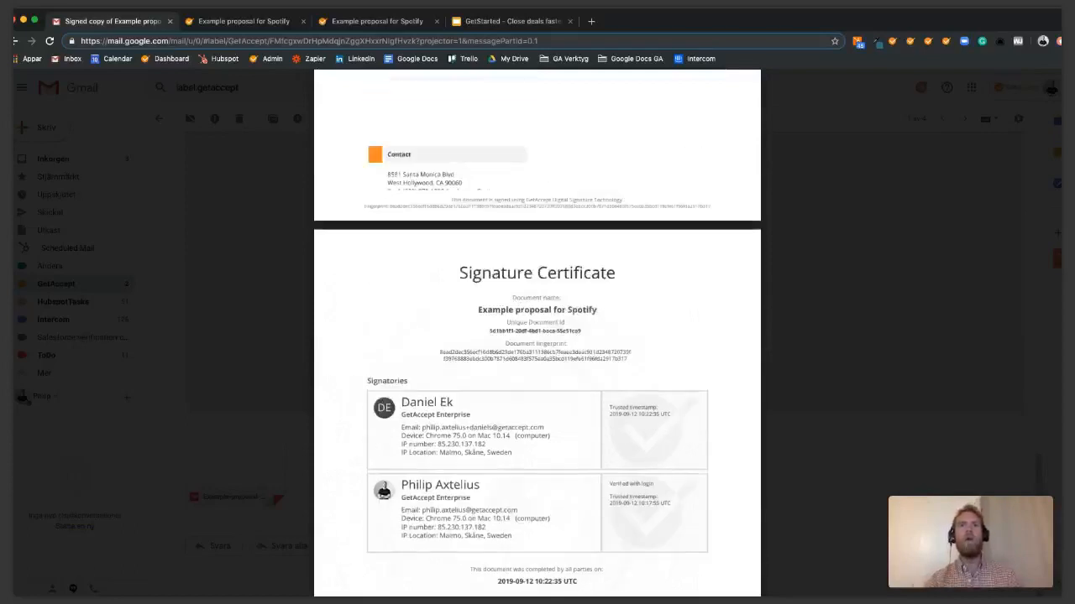
pyautogui.press('+')
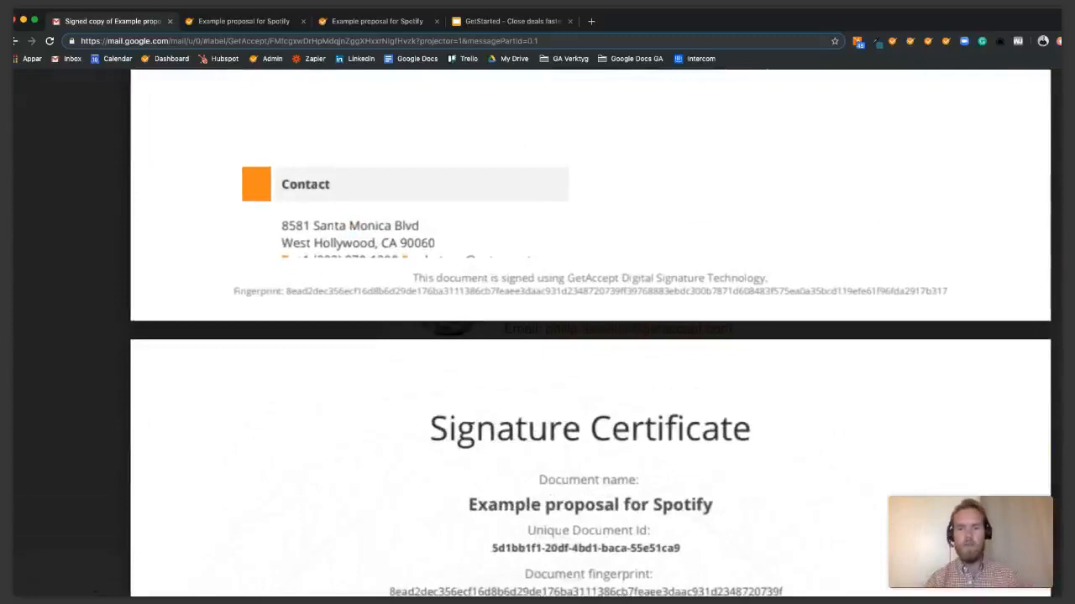
pyautogui.press('-')
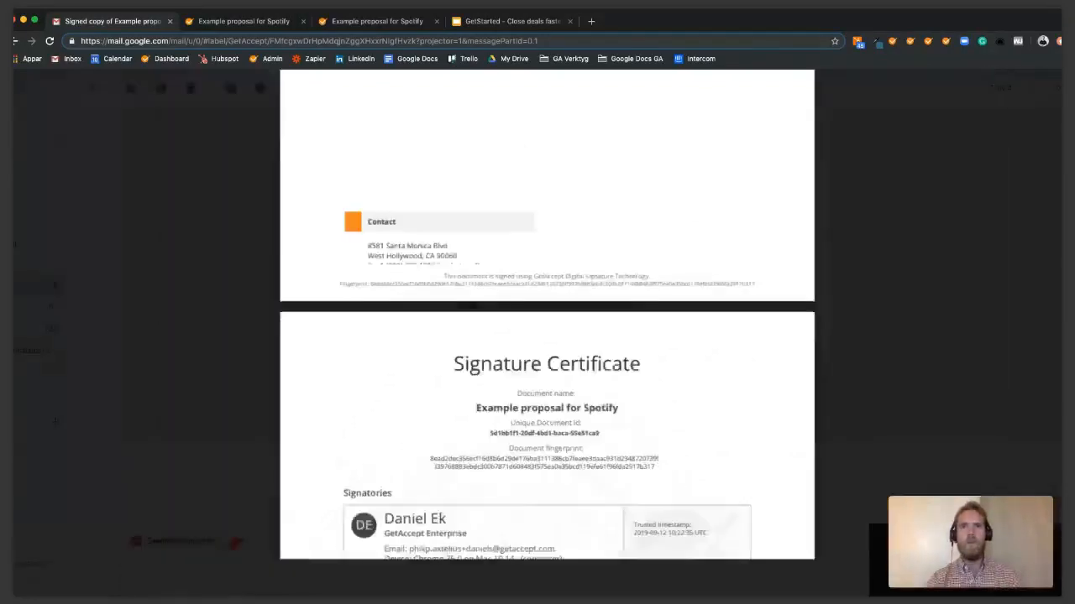
# Scroll down to the PDF's audit log of events, then switch to the GetAccept proposal tab.
pyautogui.scroll(-3, 538, 336)
pyautogui.scroll(-10, 537, 336)
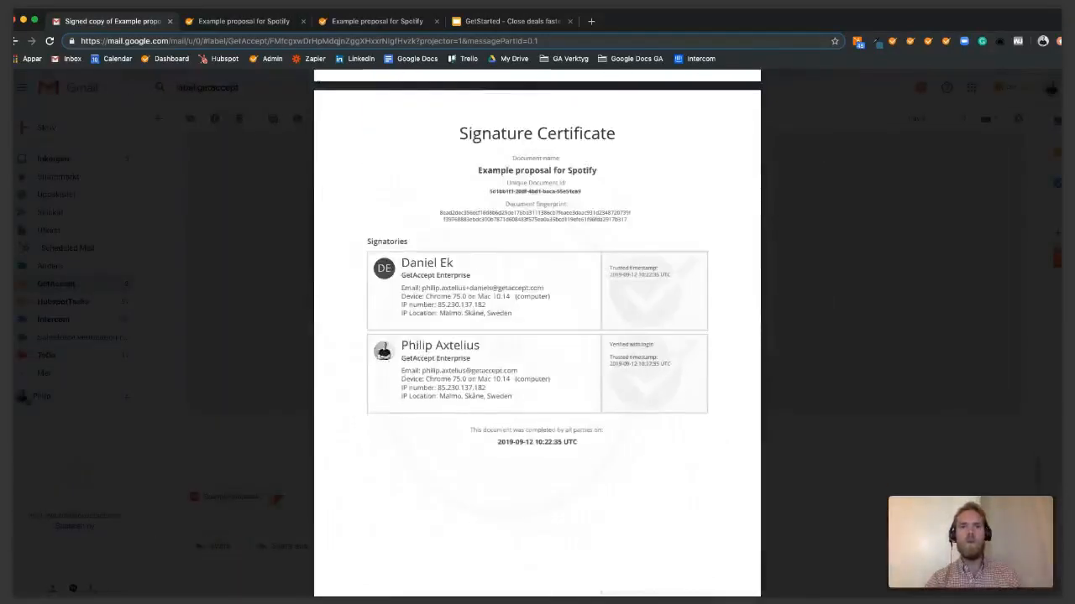
pyautogui.scroll(-3, 537, 336)
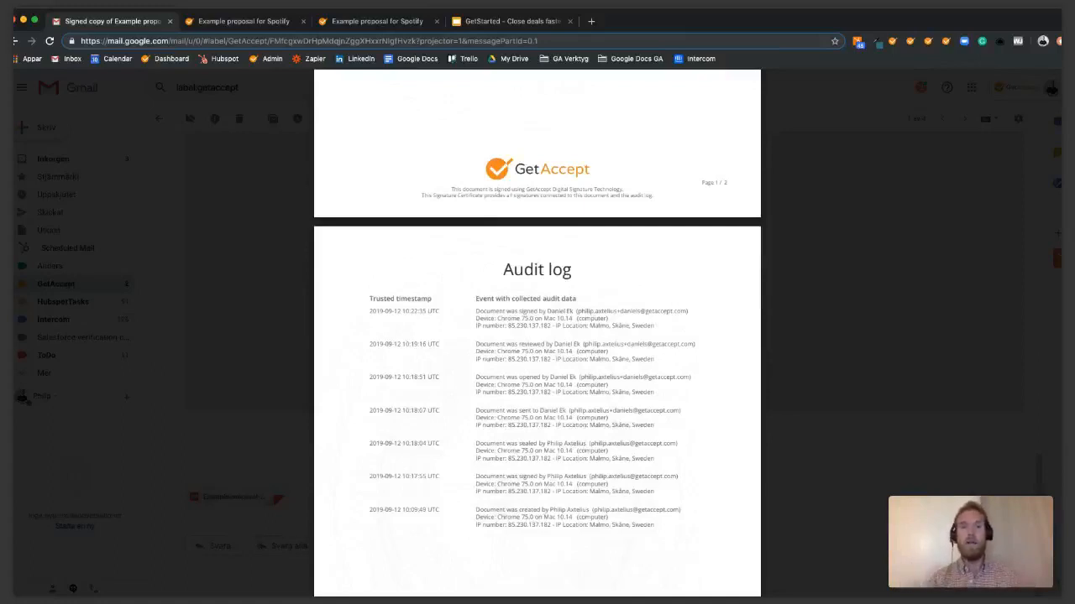
pyautogui.scroll(3, 549, 442)
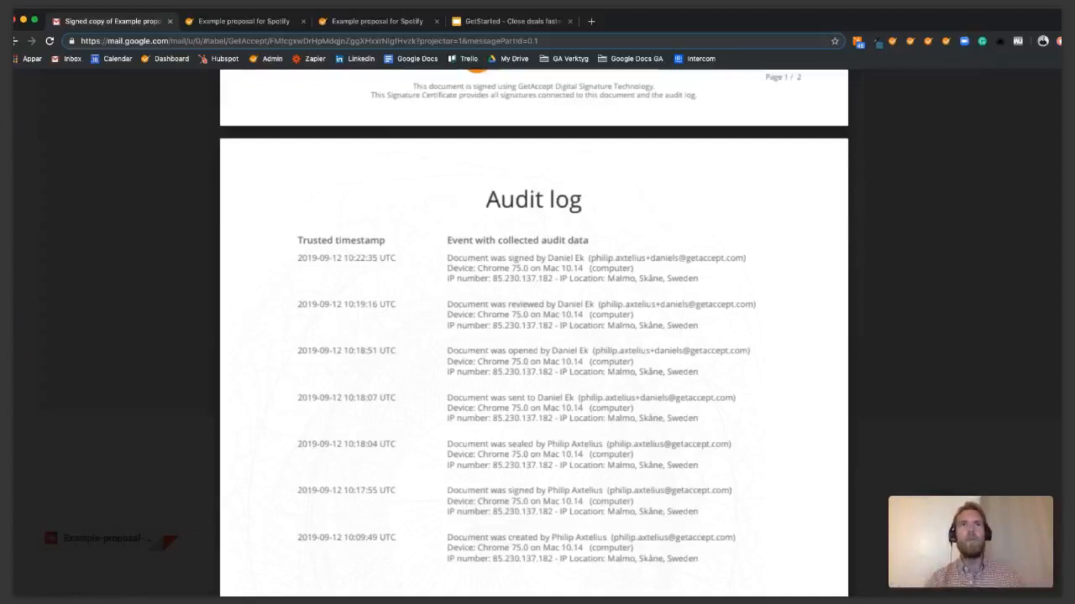
pyautogui.scroll(-4, 541, 391)
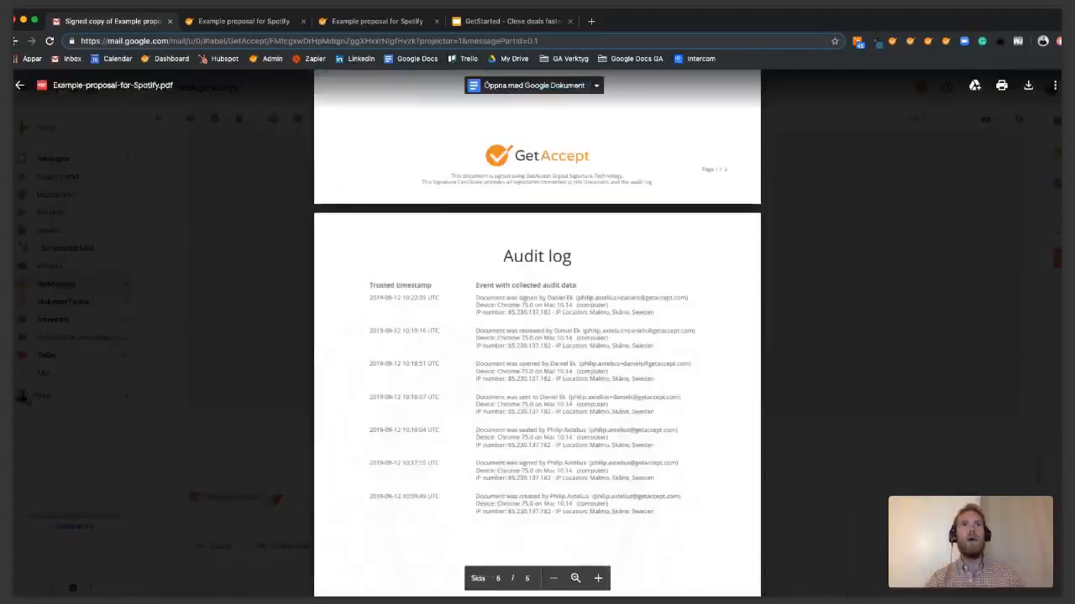
pyautogui.click(377, 22)
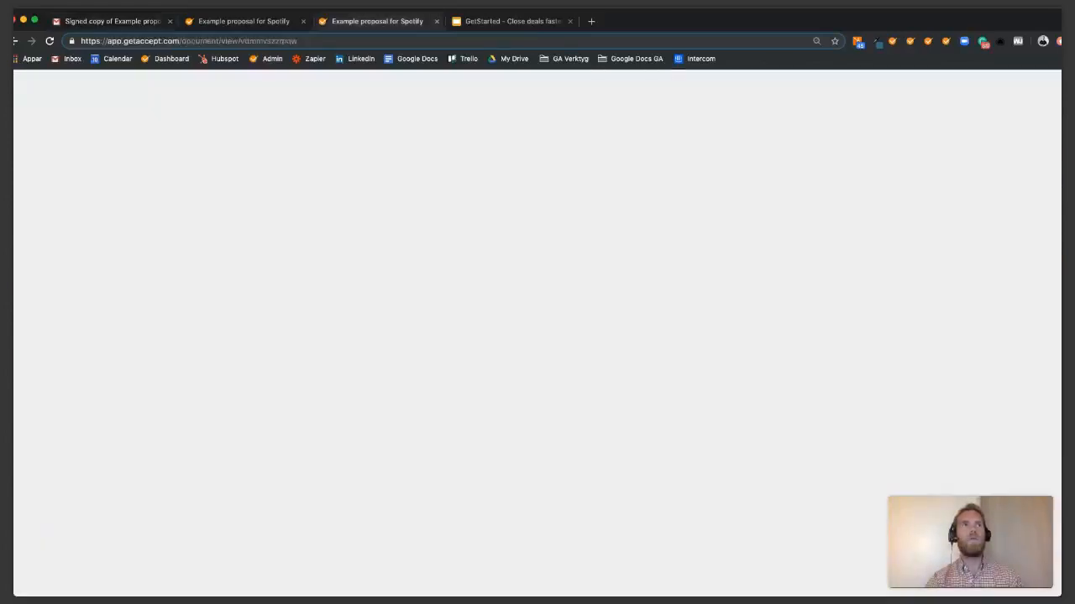
# Confirm the Spotify proposal appears as signed in the GetAccept archive, then return to Overview.
pyautogui.click(56, 120)
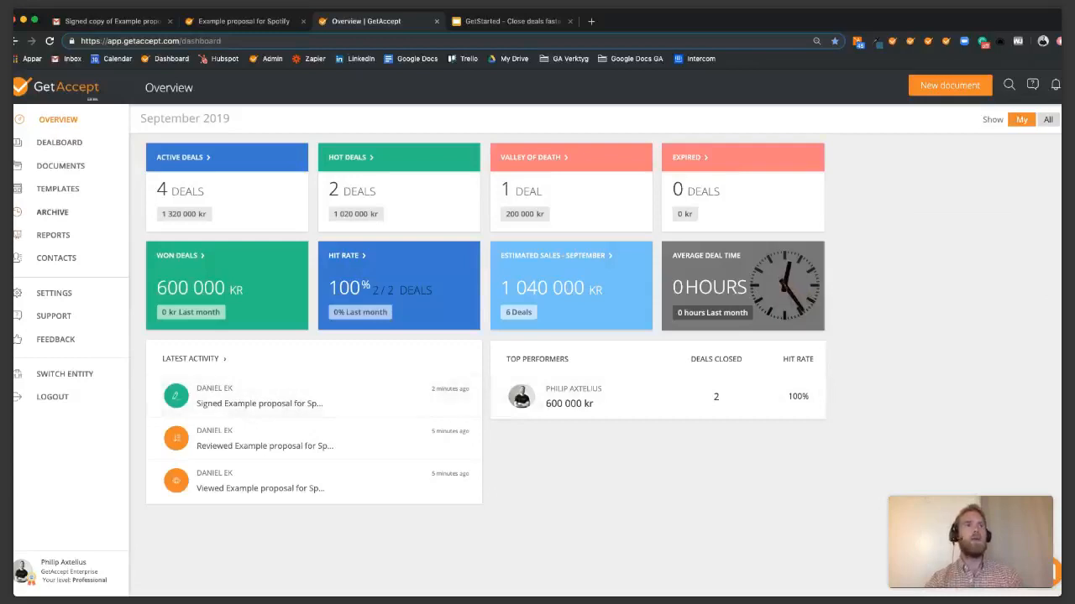
pyautogui.click(52, 212)
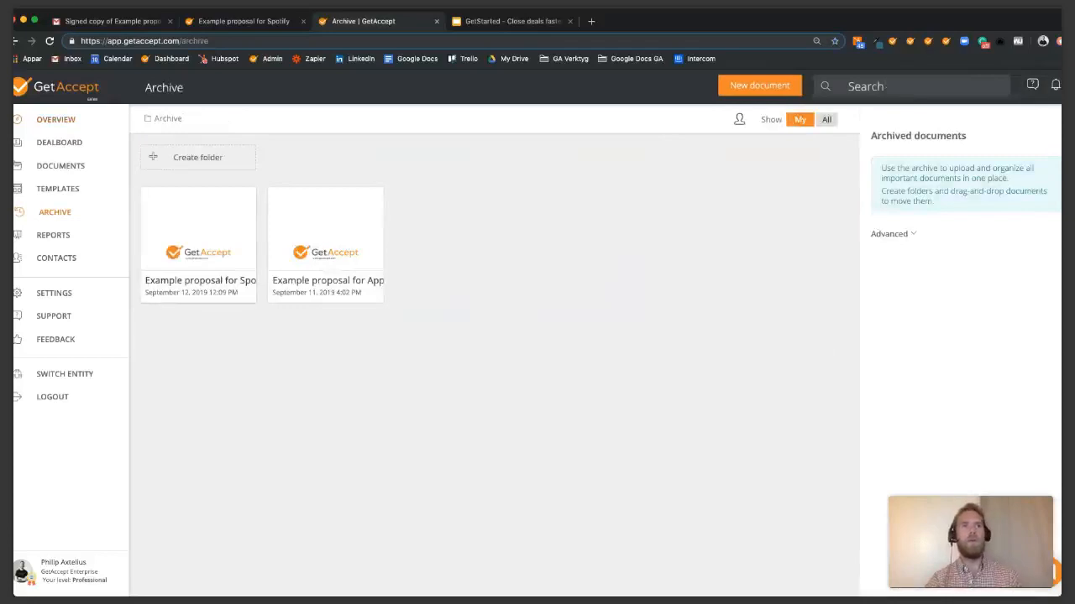
pyautogui.click(200, 284)
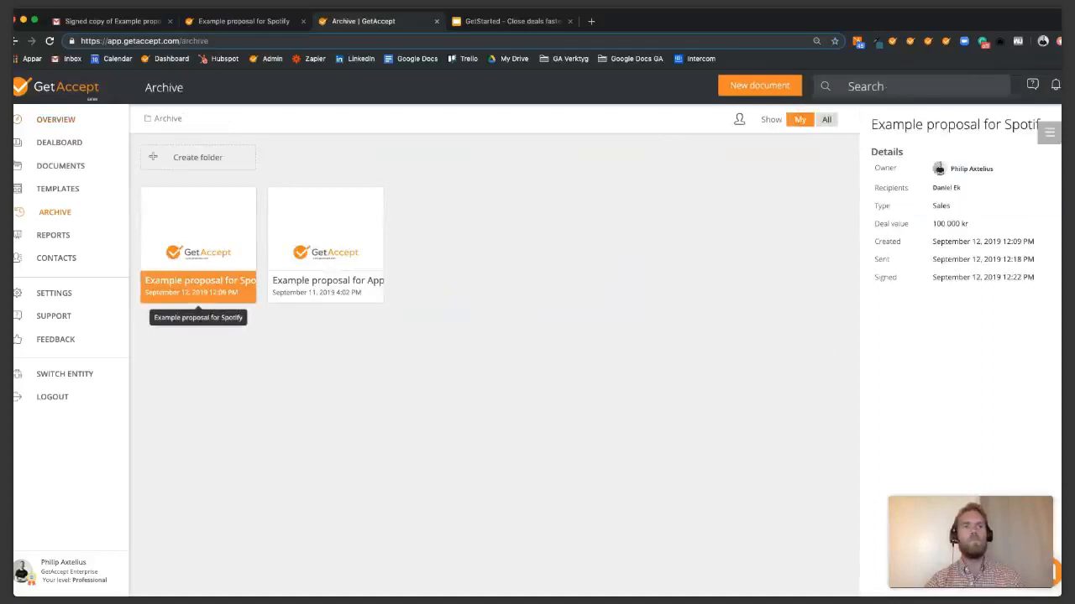
pyautogui.click(55, 120)
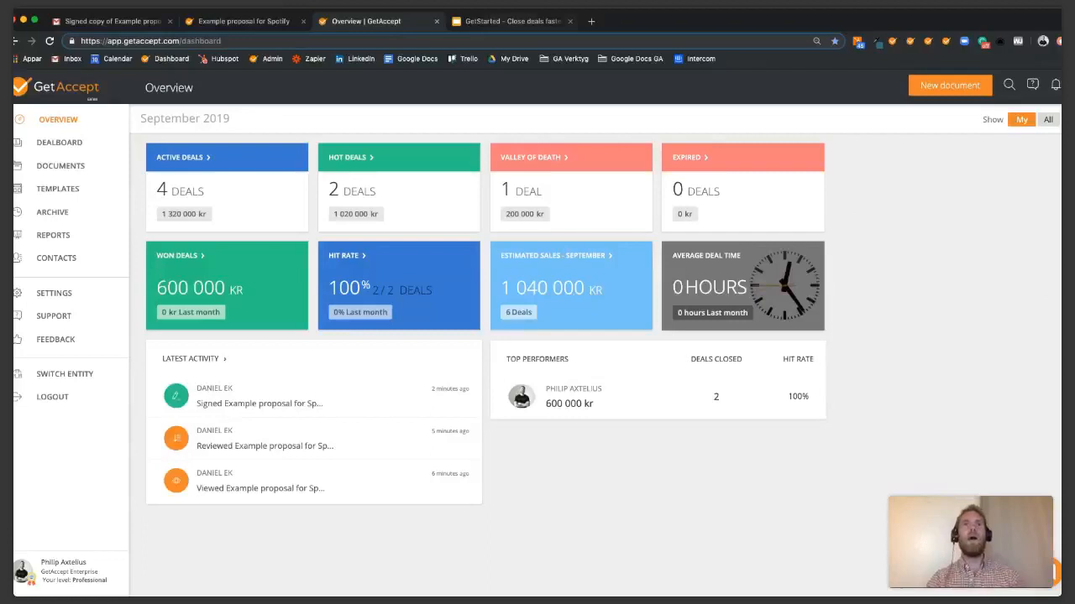
# Present the GetStarted slide deck full screen from its Q&A slide.
pyautogui.hotkey('ctrl', 'Tab')
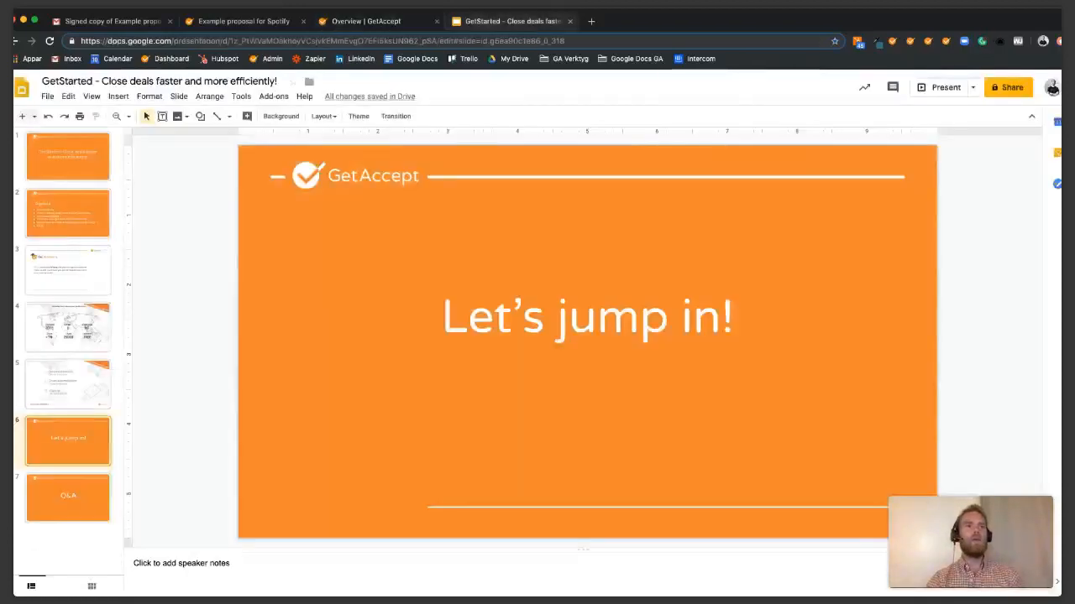
pyautogui.press('Down')
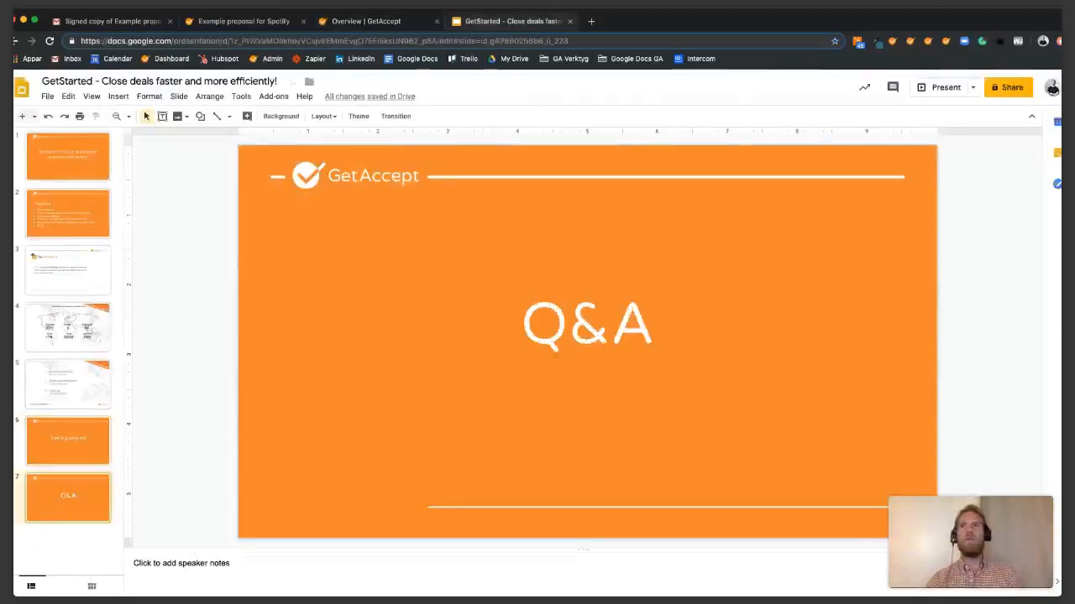
pyautogui.hotkey('ctrl', 'Return')
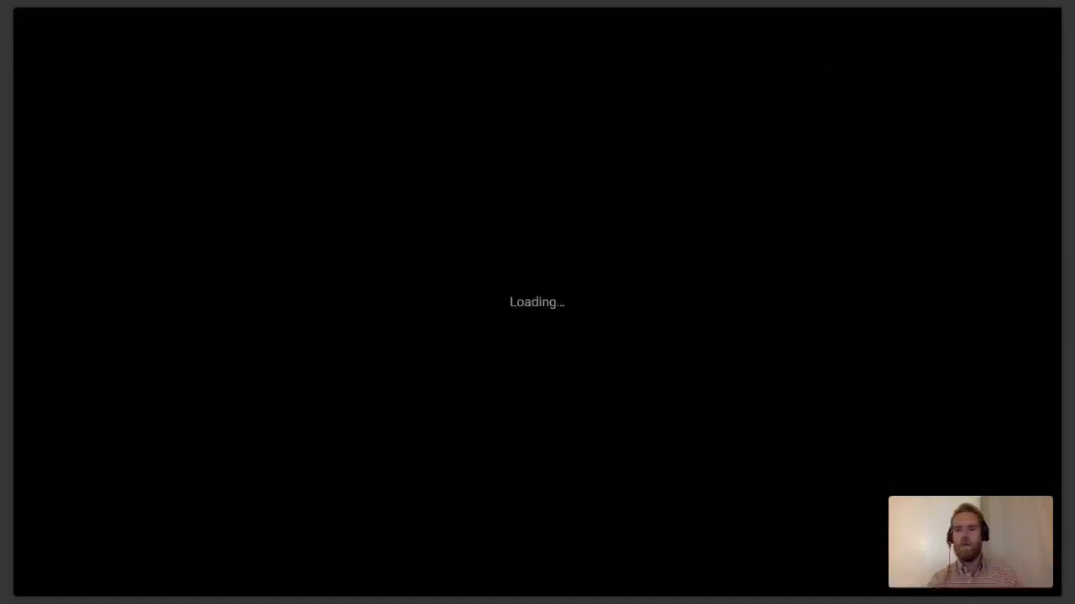